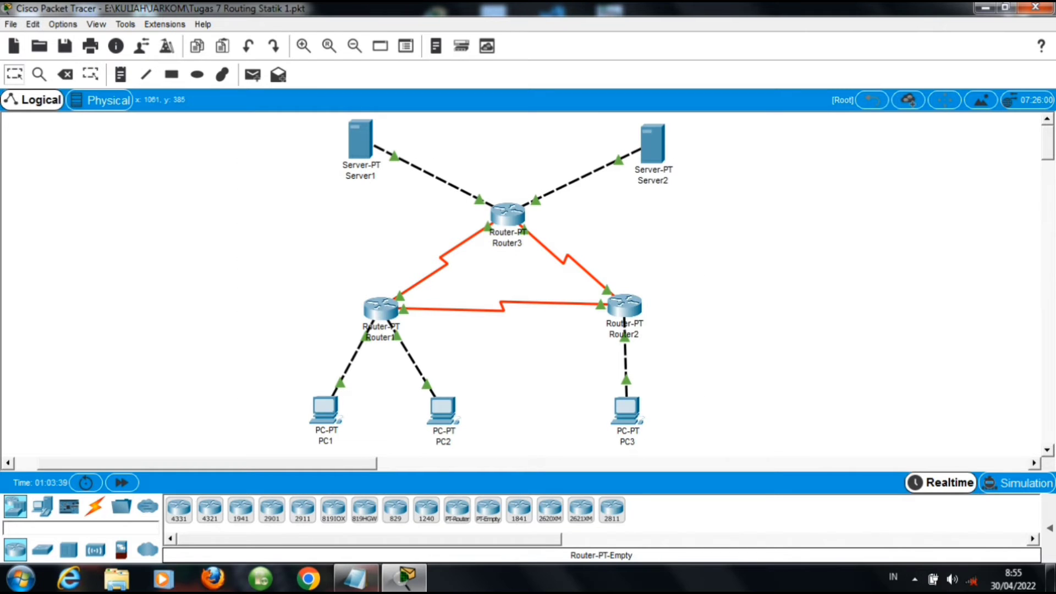
{"action": "left_click_drag", "start_coordinate": [907, 448], "coordinate": [130, 147]}
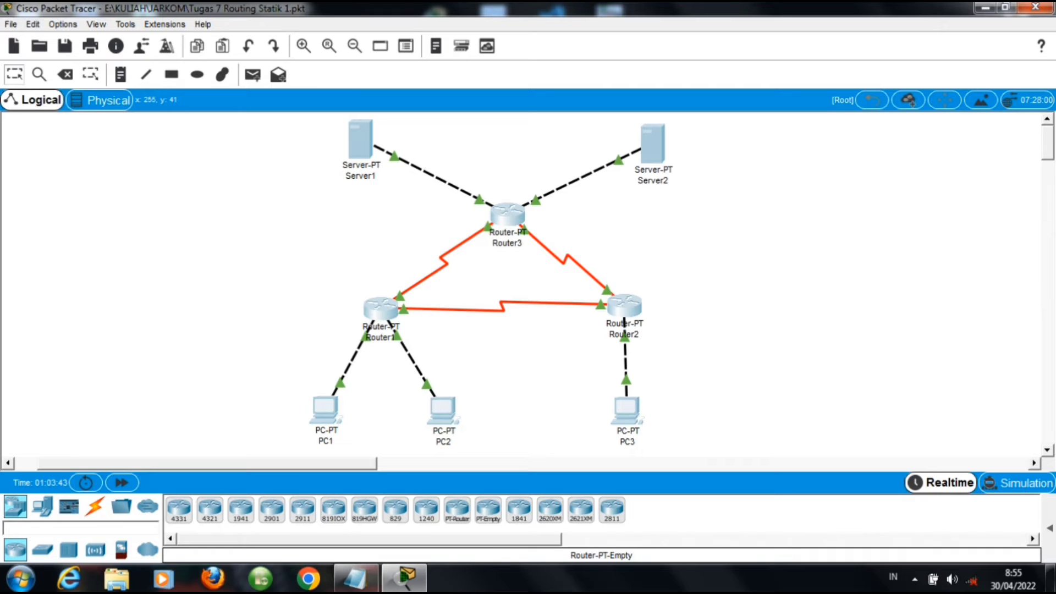
{"action": "left_click", "coordinate": [242, 176]}
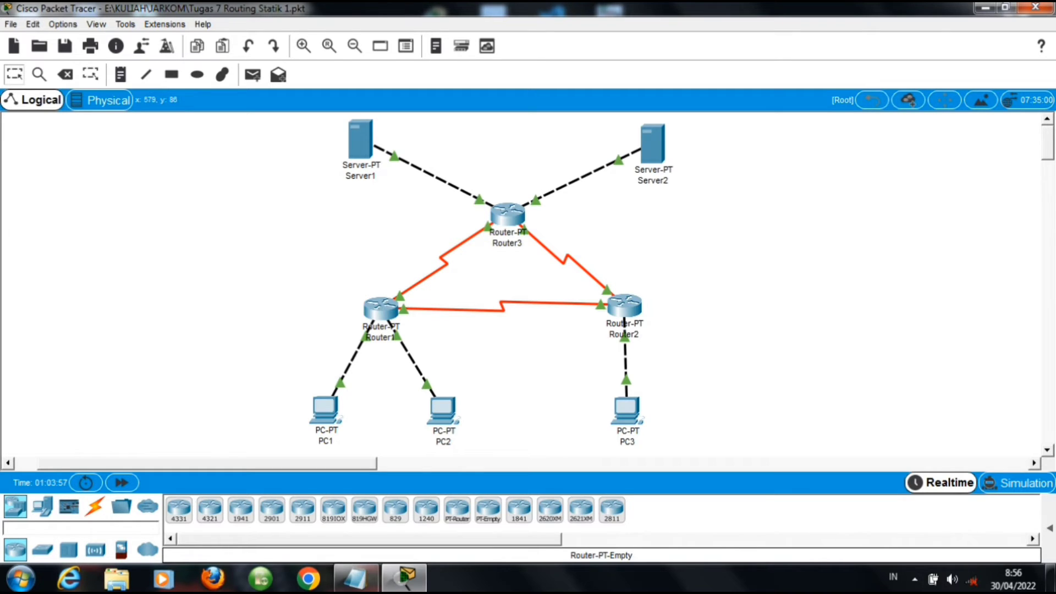
Step: Rename Server1 in the topology to "DNS Server"
{"action": "left_click", "coordinate": [358, 177]}
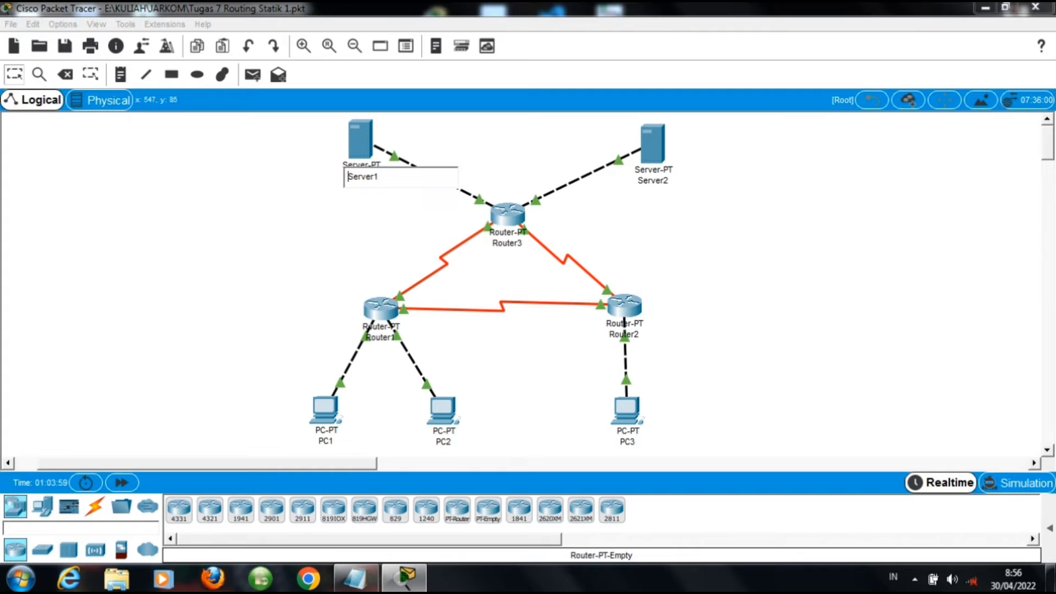
{"action": "key", "text": "End"}
{"action": "key", "text": "BackSpace"}
{"action": "key", "text": "Home"}
{"action": "type", "text": "DNS"}
Step: Rename Server2 in the topology to "Web Server"
{"action": "left_click", "coordinate": [651, 179]}
{"action": "key", "text": "End"}
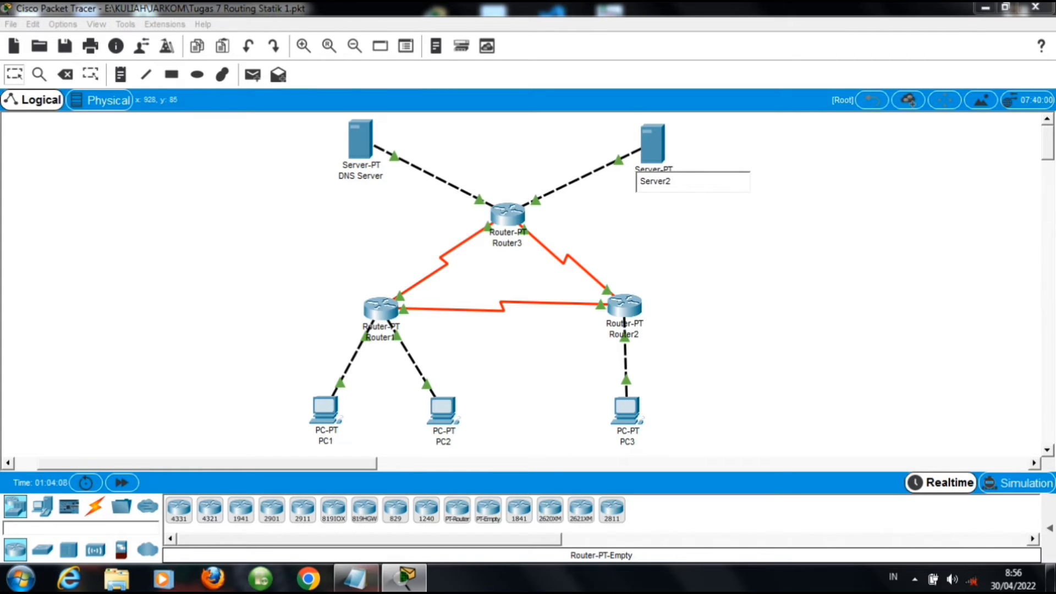
{"action": "key", "text": "BackSpace"}
{"action": "key", "text": "Left"}
{"action": "key", "text": "Left"}
{"action": "key", "text": "Left"}
{"action": "key", "text": "Left"}
{"action": "key", "text": "Left"}
{"action": "key", "text": "Left"}
{"action": "type", "text": "Web"}
{"action": "key", "text": "Return"}
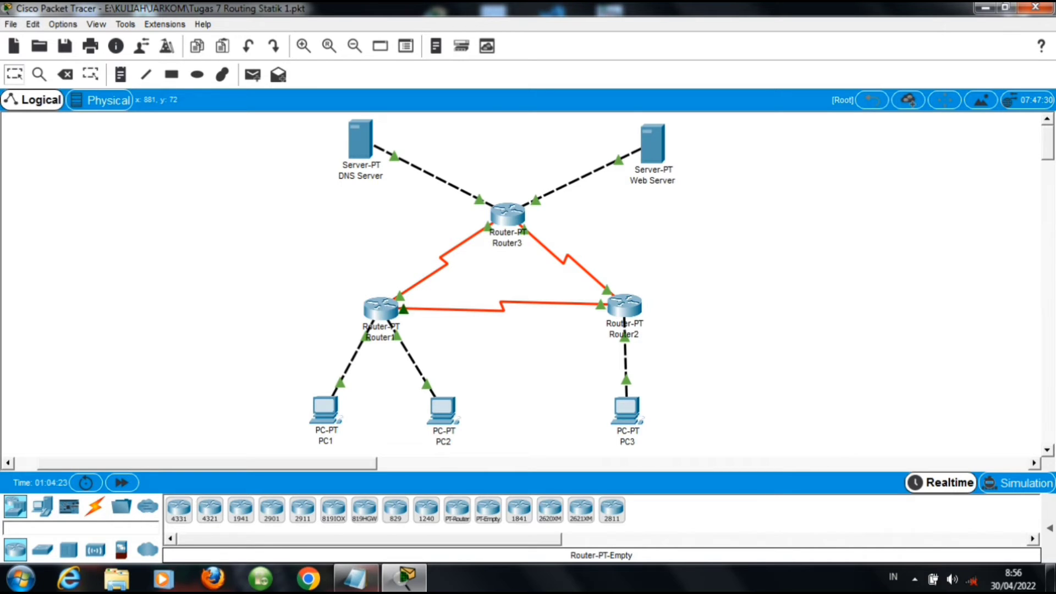
Step: Open index.html for editing in the Web Server's HTTP service and delete all of its existing code
{"action": "left_click", "coordinate": [653, 144]}
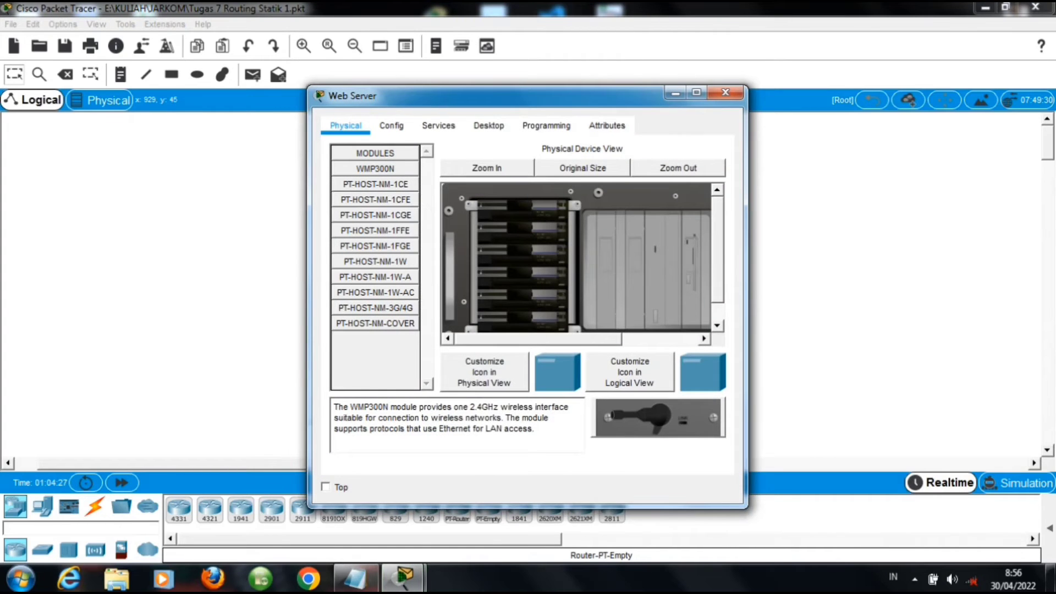
{"action": "left_click", "coordinate": [439, 126]}
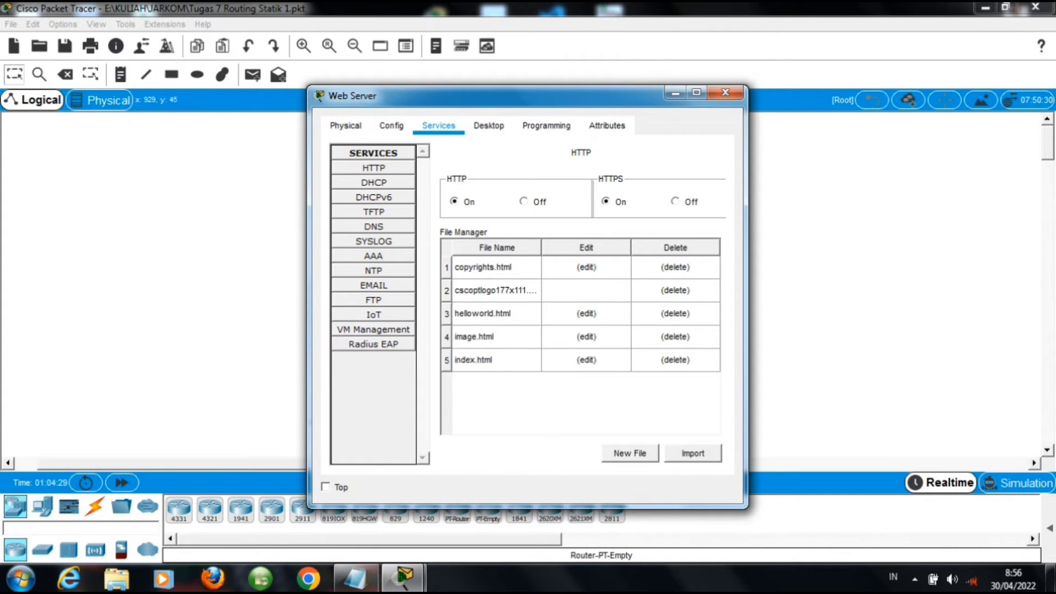
{"action": "left_click", "coordinate": [374, 169]}
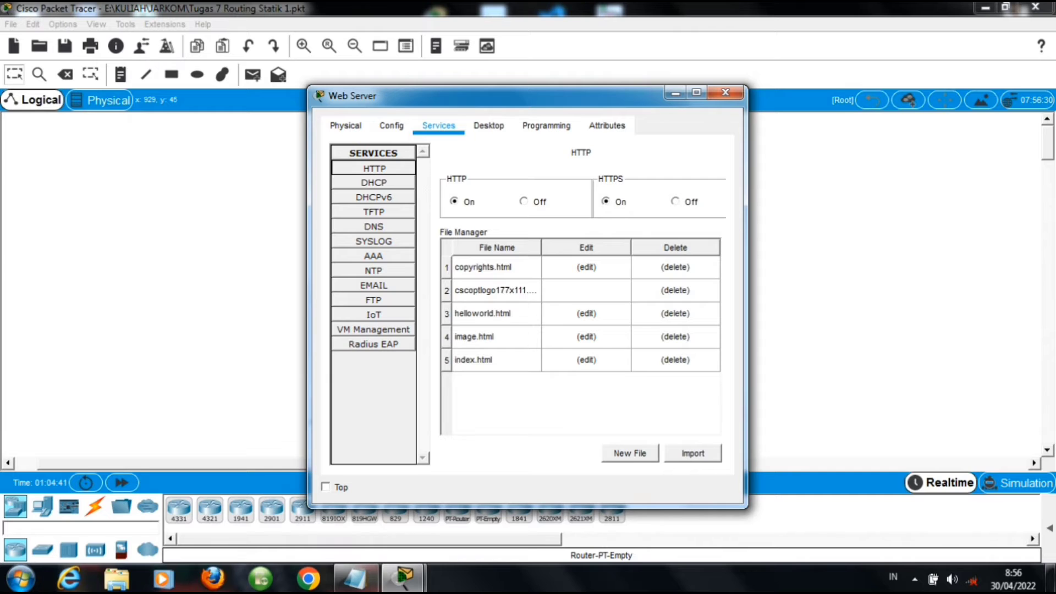
{"action": "left_click", "coordinate": [496, 360]}
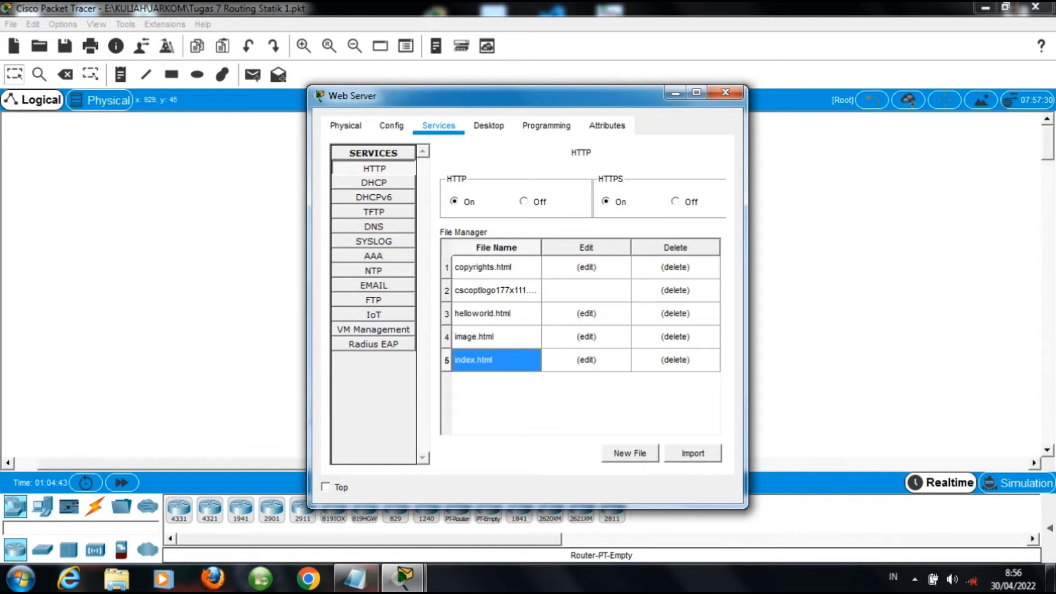
{"action": "left_click", "coordinate": [587, 360]}
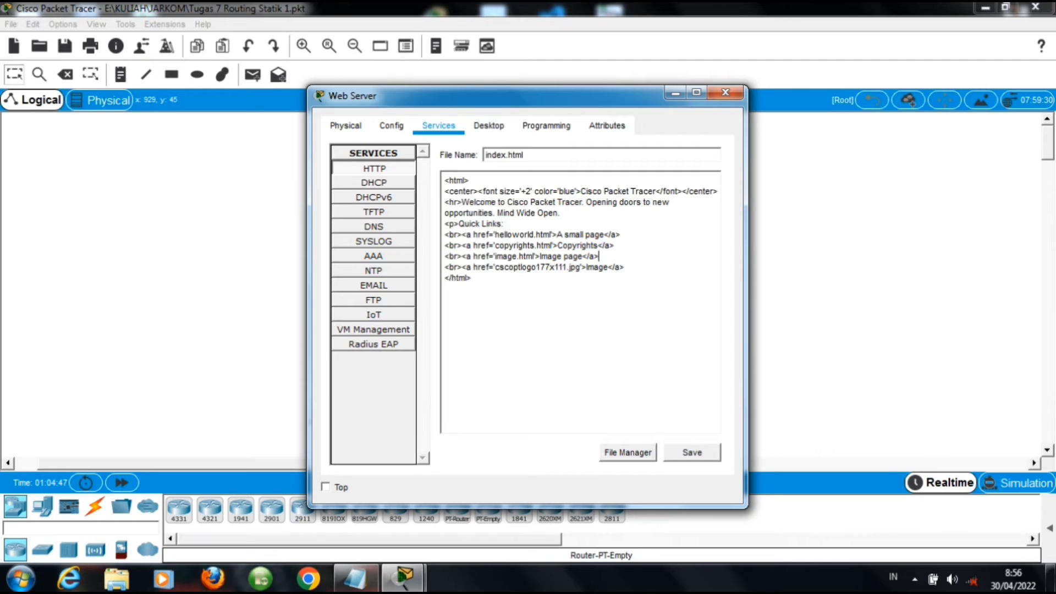
{"action": "left_click", "coordinate": [504, 224]}
{"action": "left_click", "coordinate": [472, 278]}
{"action": "left_click_drag", "start_coordinate": [472, 279], "coordinate": [445, 181]}
{"action": "key", "text": "BackSpace"}
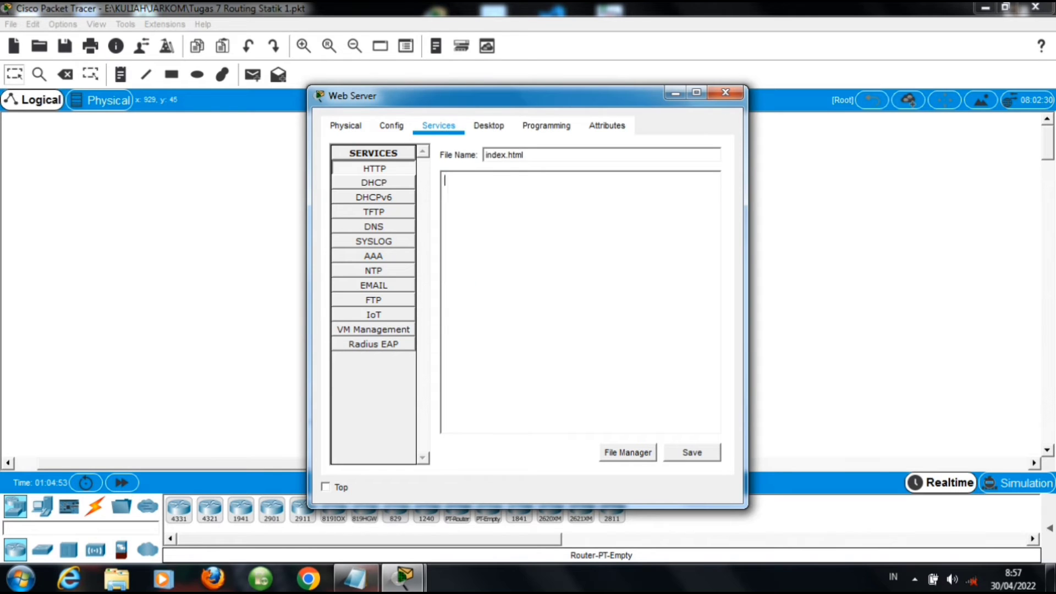
Step: Switch to Notepad, copy the whole HTML code of the JARKOM.COM page, and return to the Web Server window in Packet Tracer
{"action": "key", "text": "alt+Tab"}
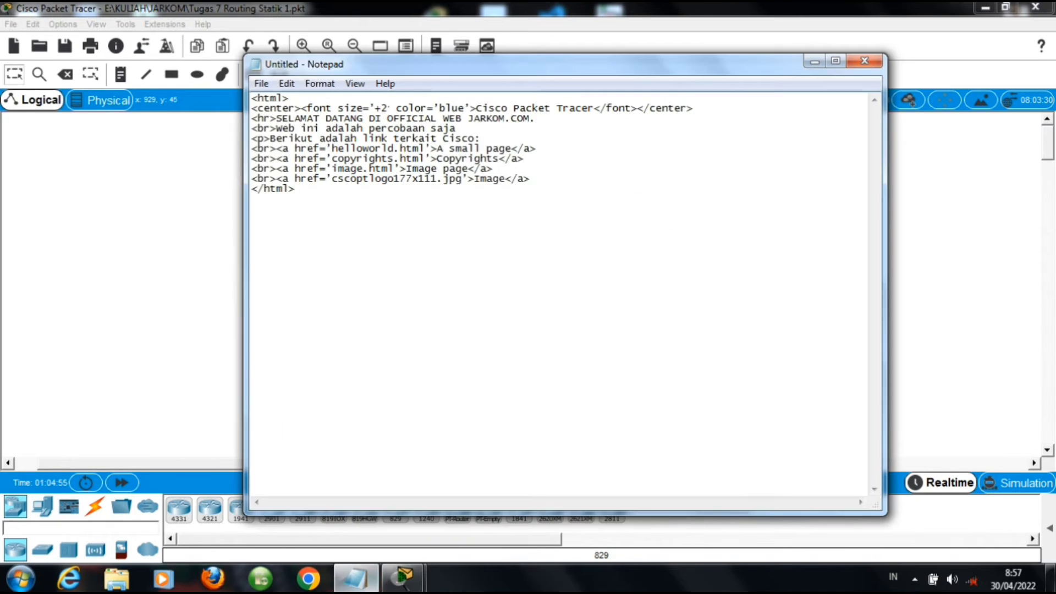
{"action": "key", "text": "ctrl+a"}
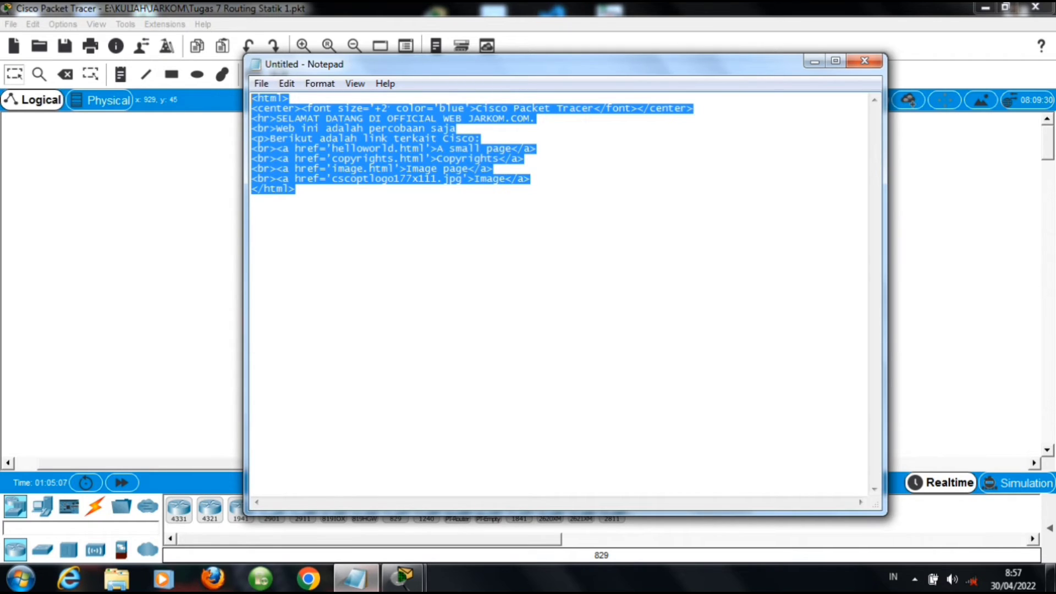
{"action": "key", "text": "alt+Tab"}
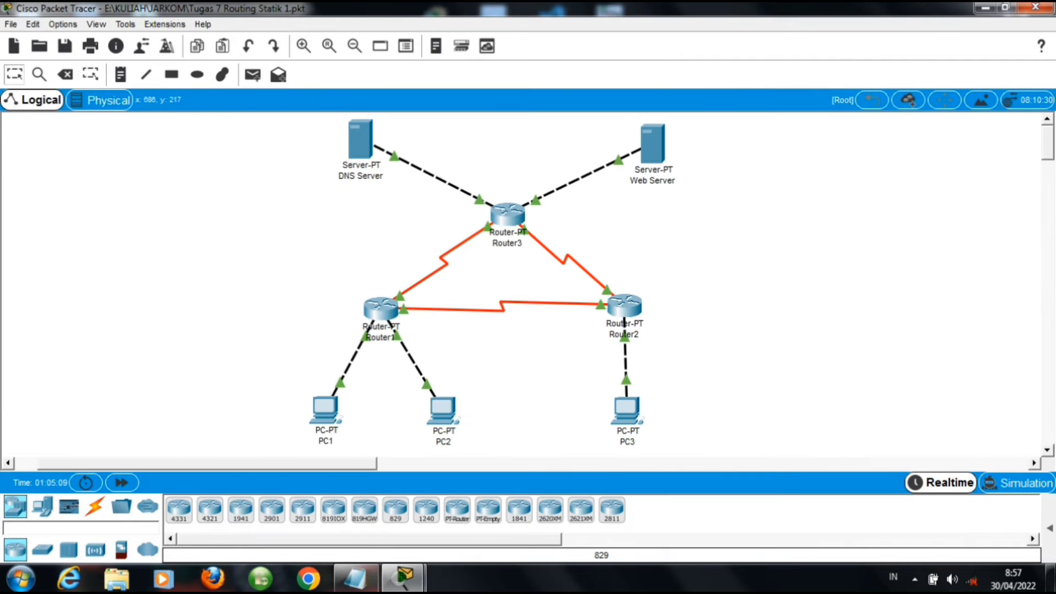
{"action": "mouse_move", "coordinate": [405, 579]}
{"action": "left_click", "coordinate": [490, 484]}
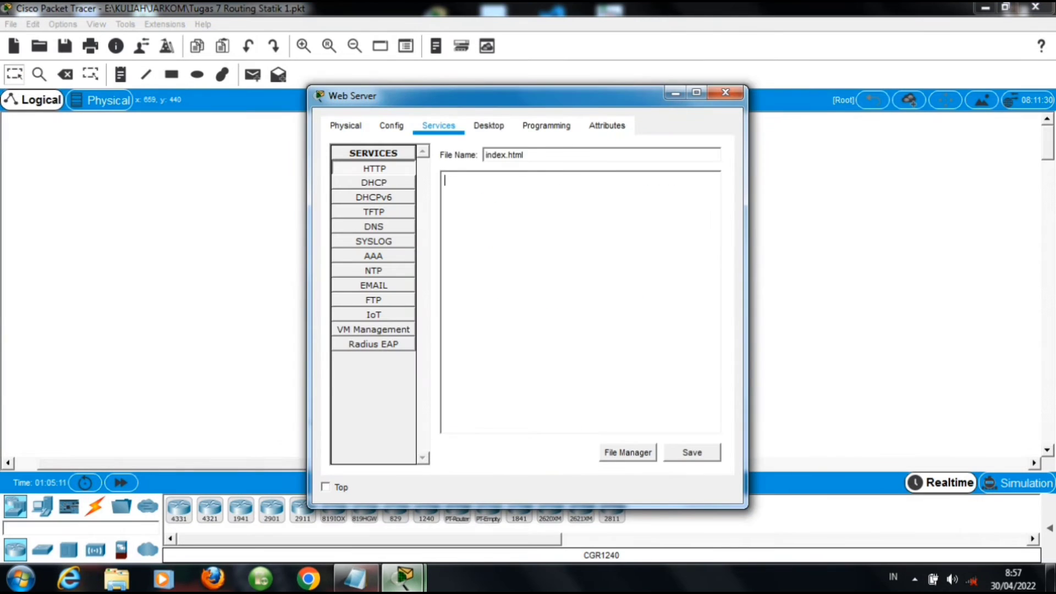
{"action": "right_click", "coordinate": [462, 191]}
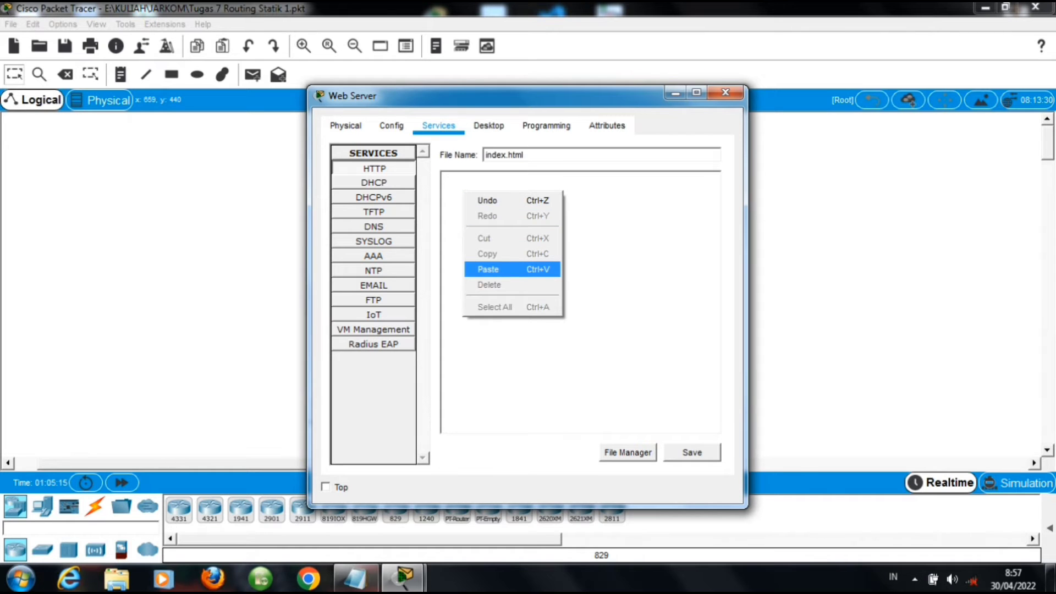
{"action": "left_click", "coordinate": [355, 579]}
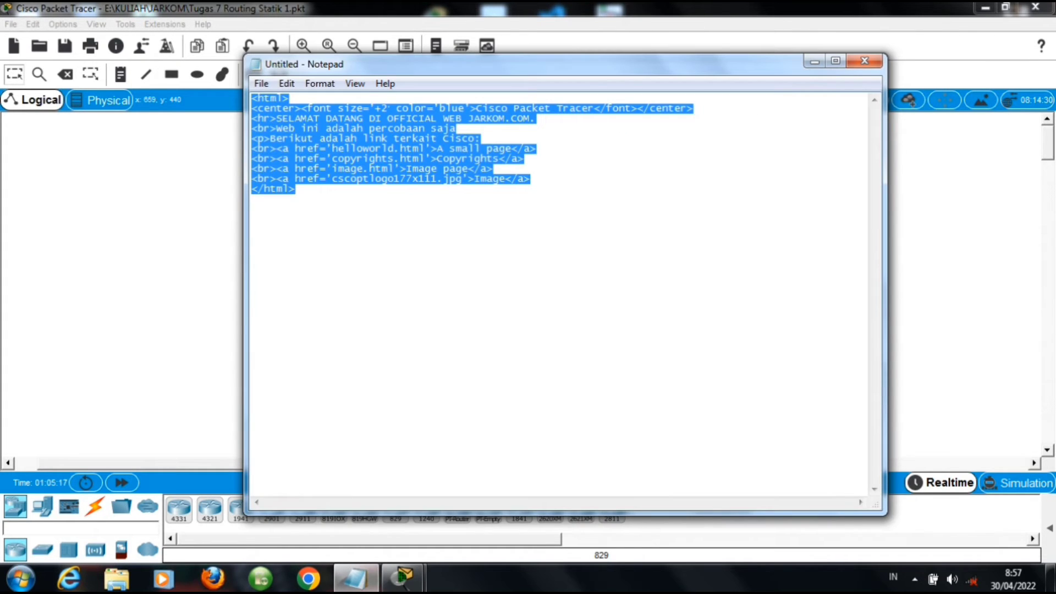
{"action": "left_click", "coordinate": [355, 578]}
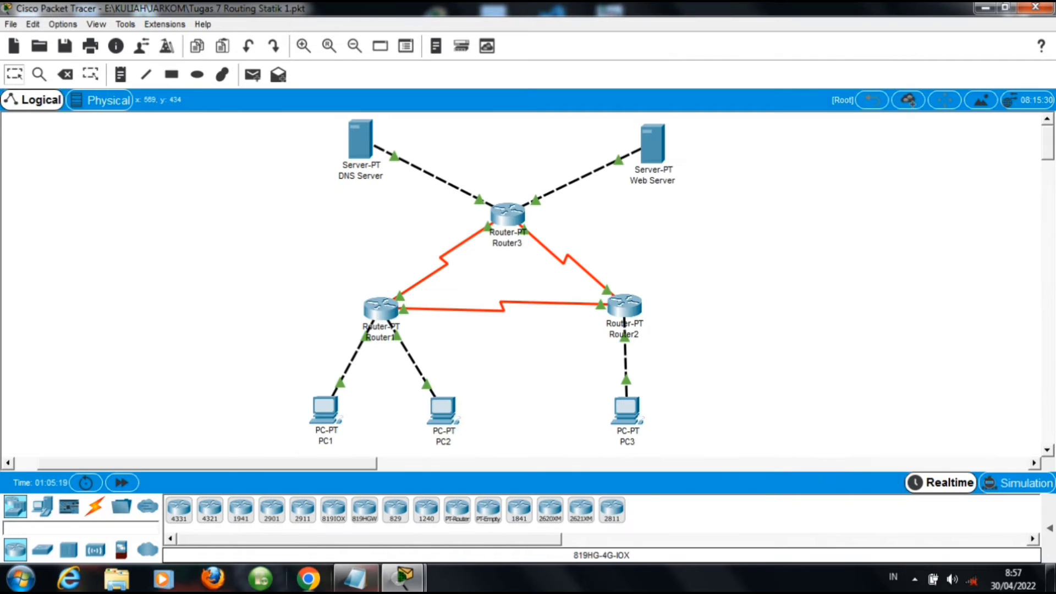
{"action": "mouse_move", "coordinate": [404, 578]}
{"action": "left_click", "coordinate": [488, 498]}
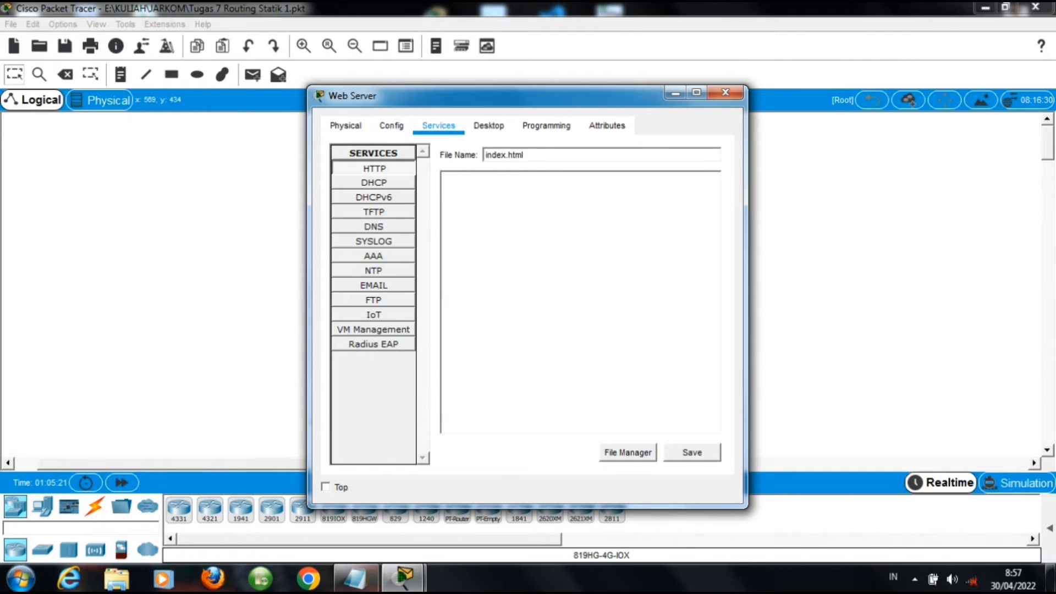
{"action": "right_click", "coordinate": [447, 187]}
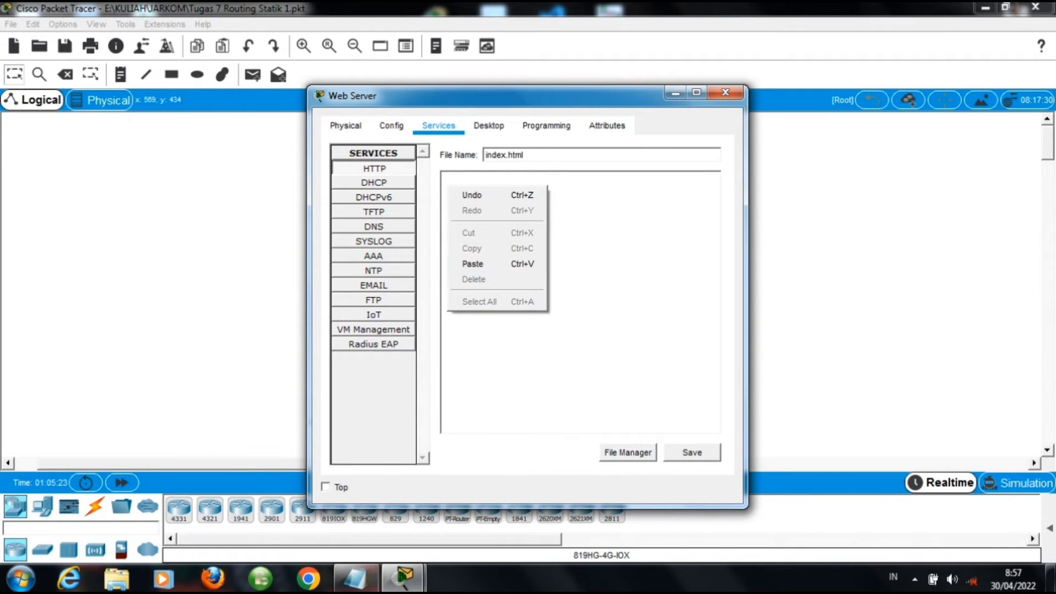
{"action": "left_click", "coordinate": [797, 330]}
{"action": "left_click", "coordinate": [354, 579]}
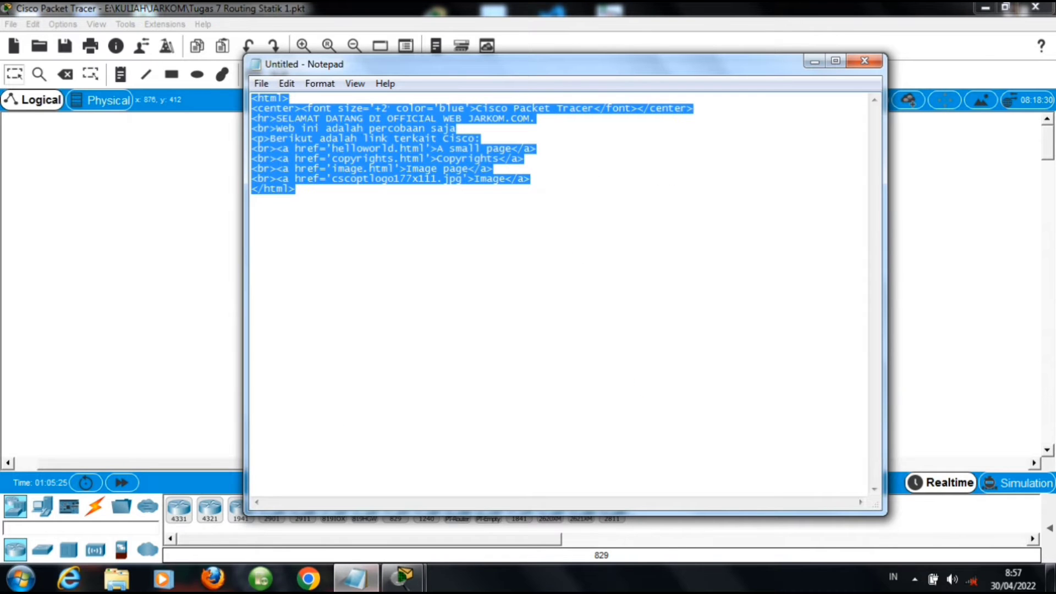
{"action": "left_click", "coordinate": [935, 324]}
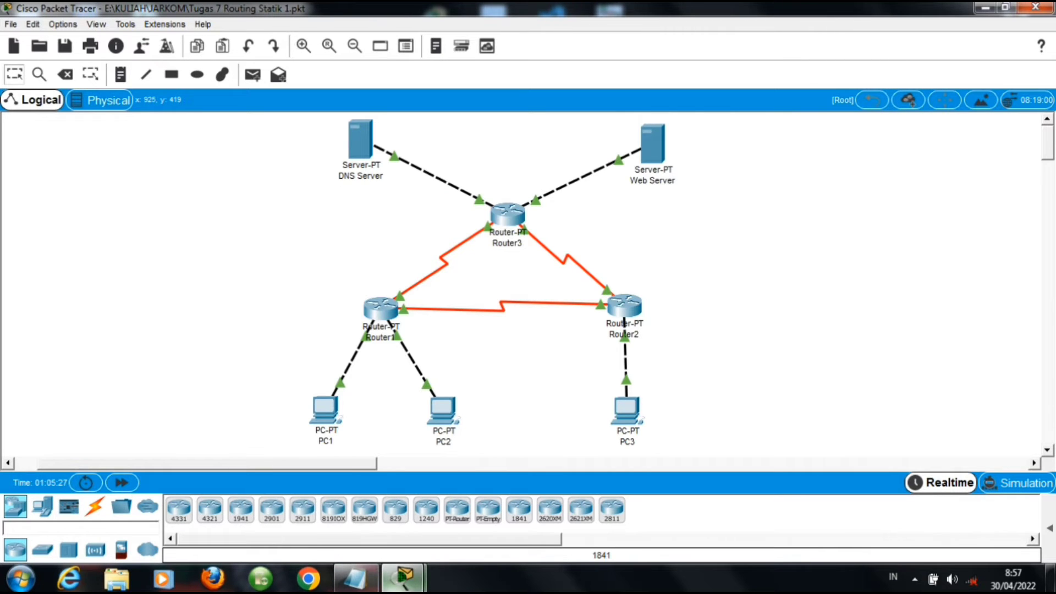
Step: Paste the copied HTML code into the Web Server's index.html, save it over the existing file, and close the server window
{"action": "mouse_move", "coordinate": [404, 579]}
{"action": "left_click", "coordinate": [479, 487]}
{"action": "right_click", "coordinate": [472, 203]}
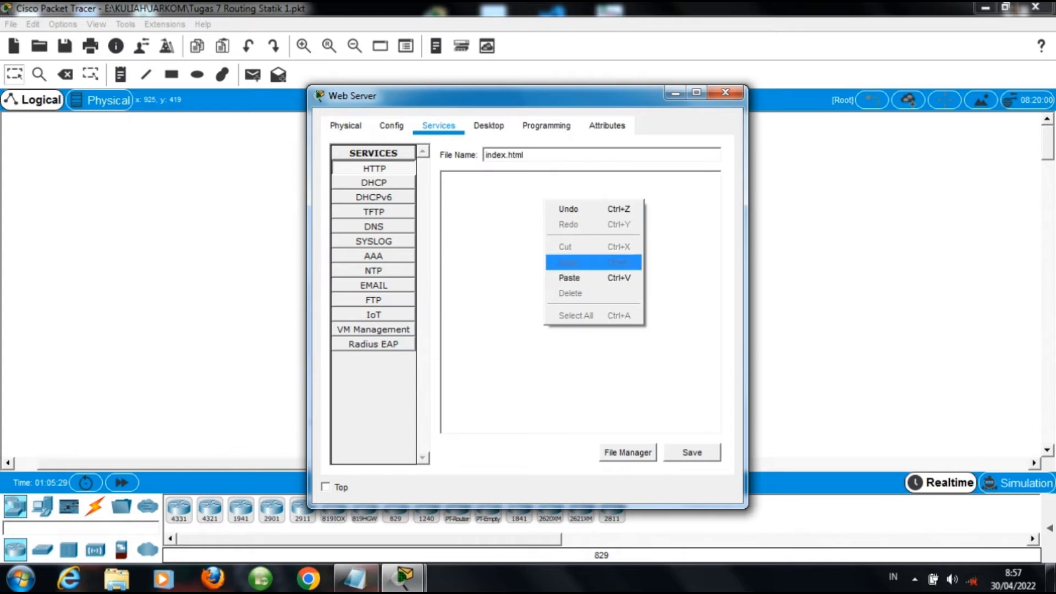
{"action": "left_click", "coordinate": [476, 277]}
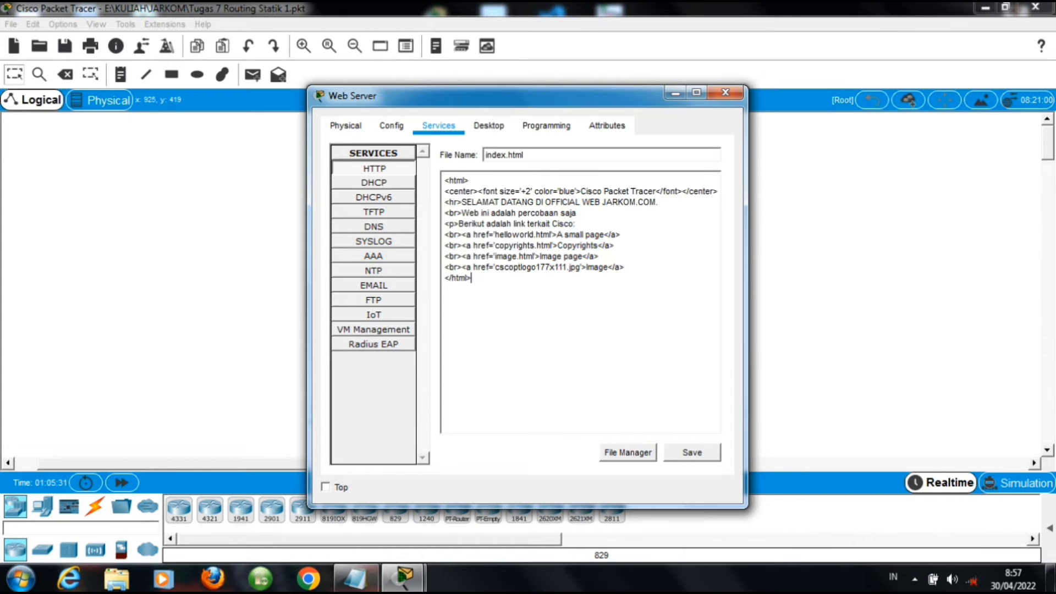
{"action": "left_click", "coordinate": [692, 452]}
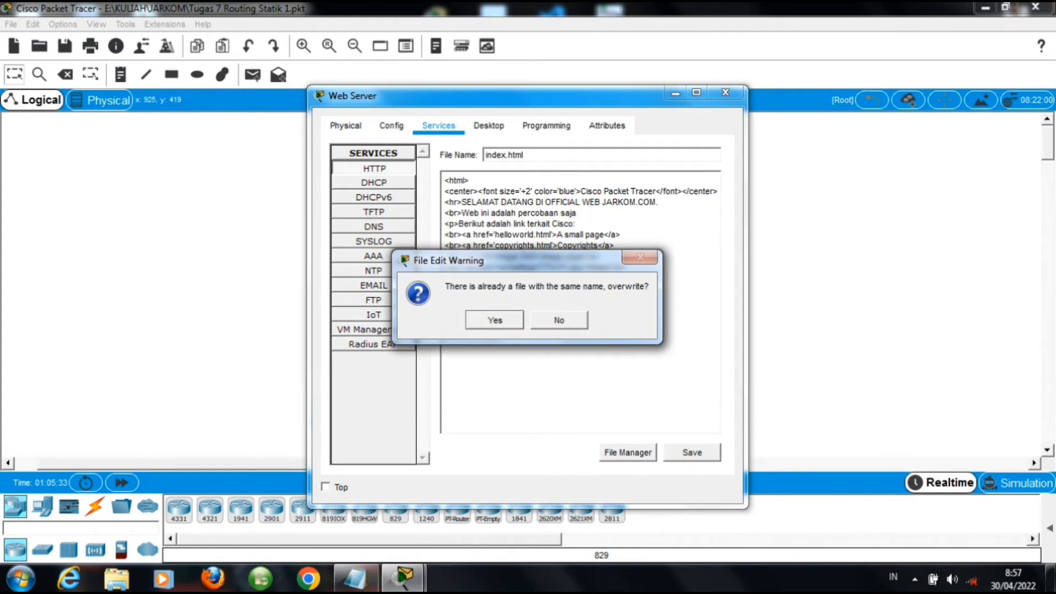
{"action": "left_click", "coordinate": [495, 320]}
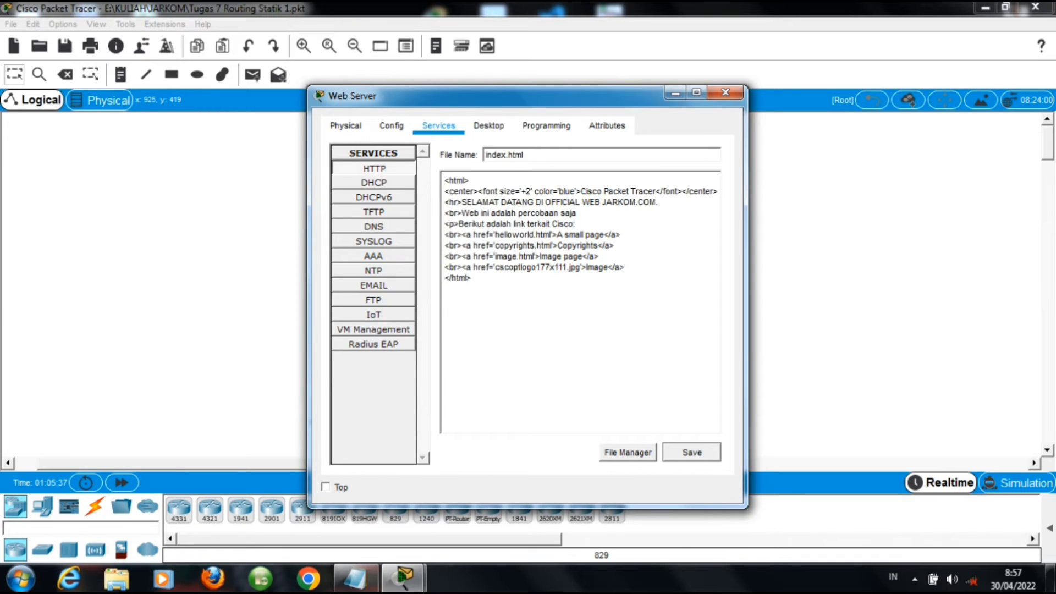
{"action": "left_click", "coordinate": [726, 92]}
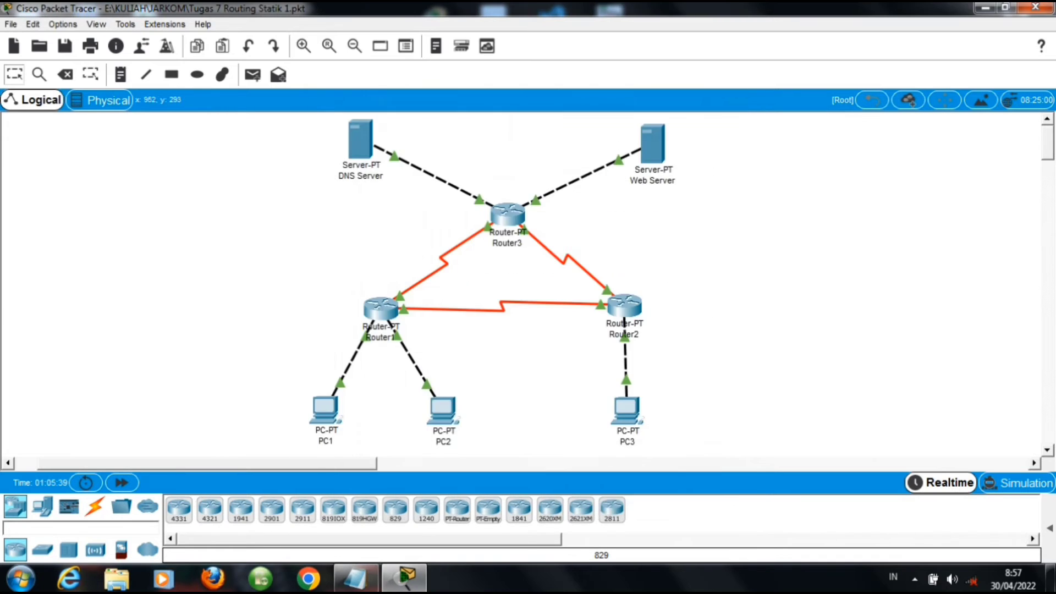
Step: Load the web page at 43.43.43.1 in PC1's Web Browser
{"action": "left_click", "coordinate": [326, 408]}
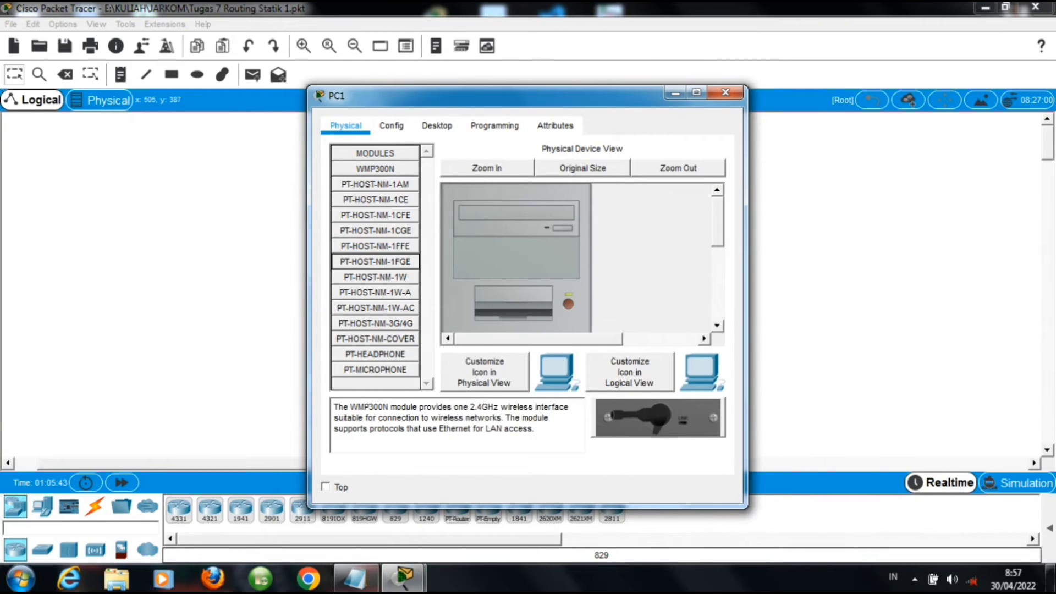
{"action": "left_click", "coordinate": [437, 126]}
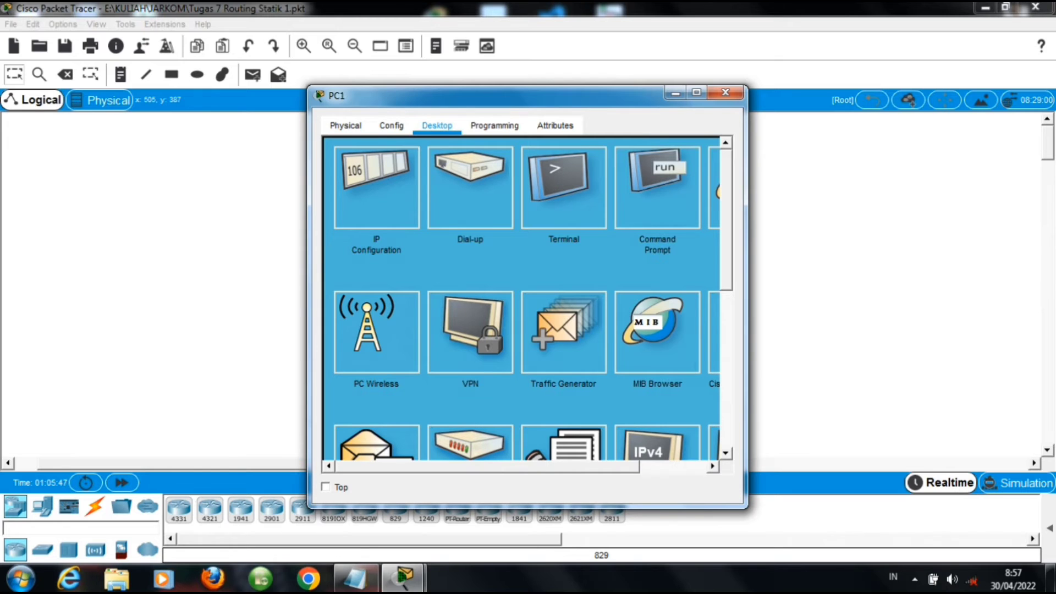
{"action": "left_click_drag", "start_coordinate": [488, 467], "coordinate": [555, 466]}
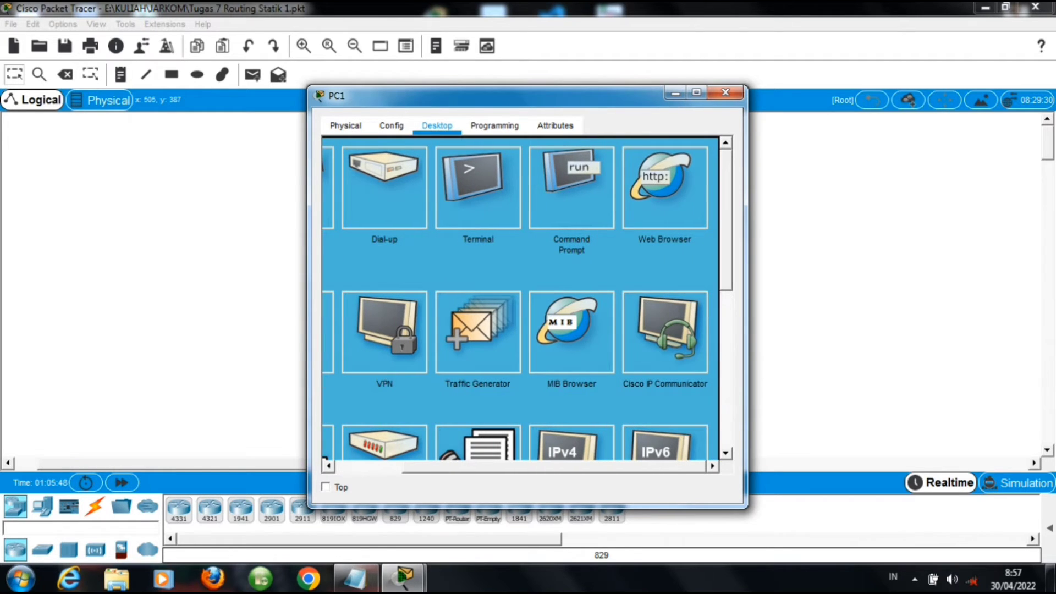
{"action": "left_click", "coordinate": [665, 187]}
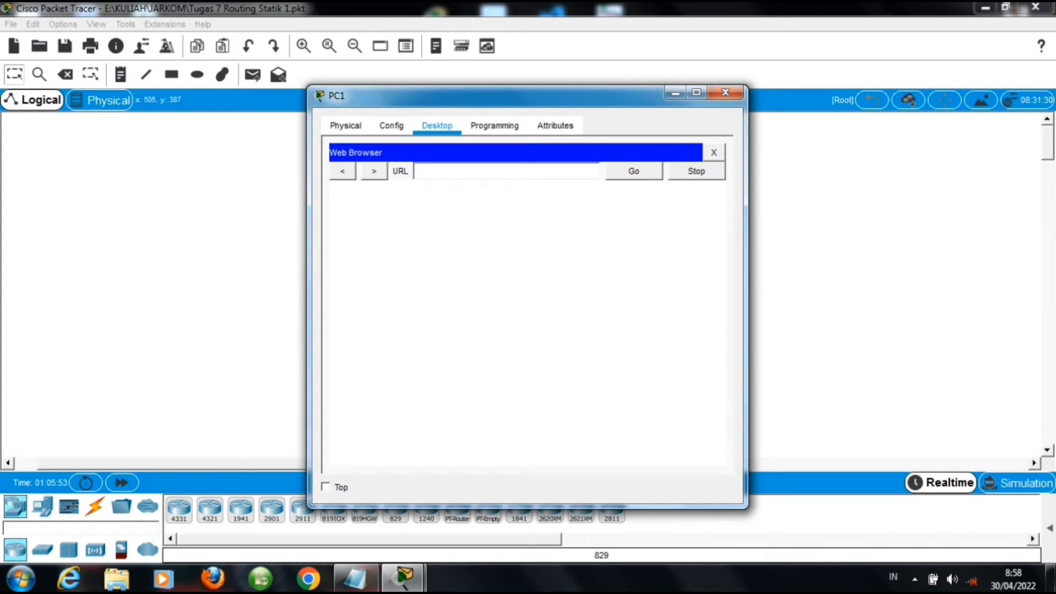
{"action": "type", "text": "43.43.43.1"}
{"action": "key", "text": "Return"}
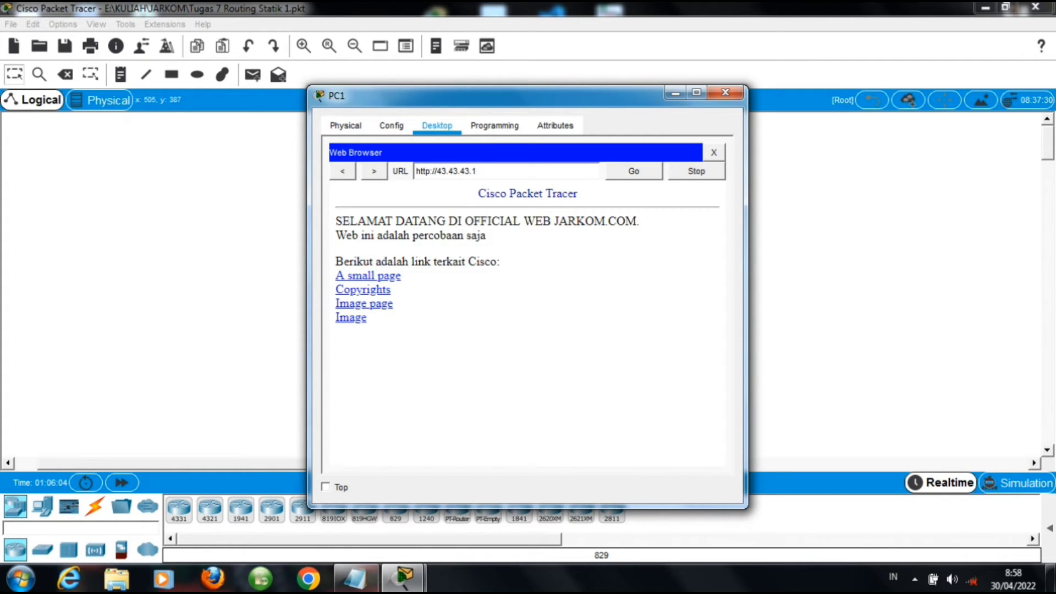
Step: Examine the text and links of the page in PC1's browser, and move the PC1 window away from the two servers
{"action": "left_click_drag", "start_coordinate": [336, 221], "coordinate": [368, 318]}
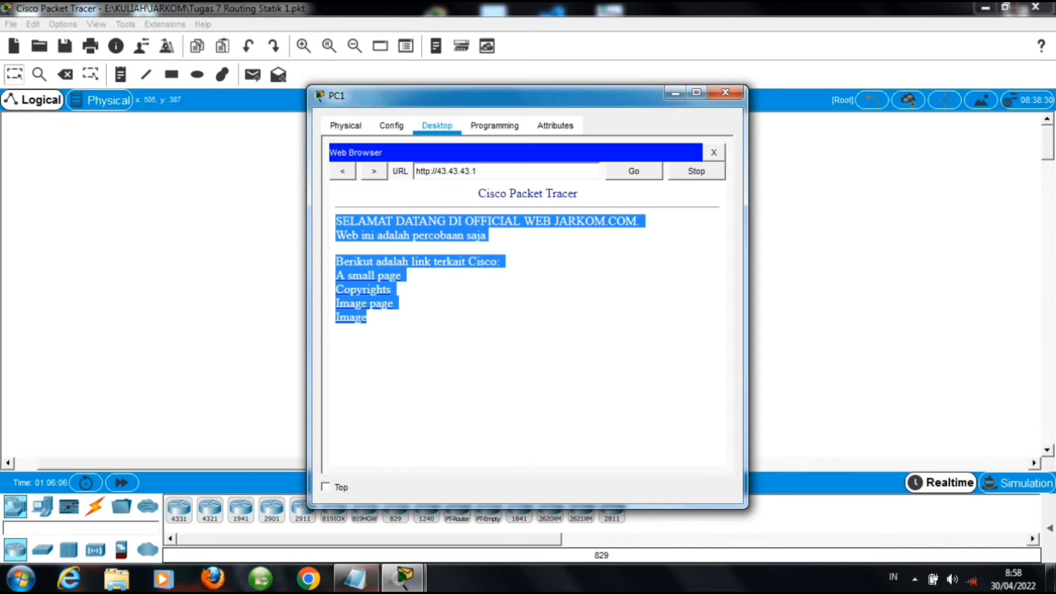
{"action": "left_click", "coordinate": [440, 341]}
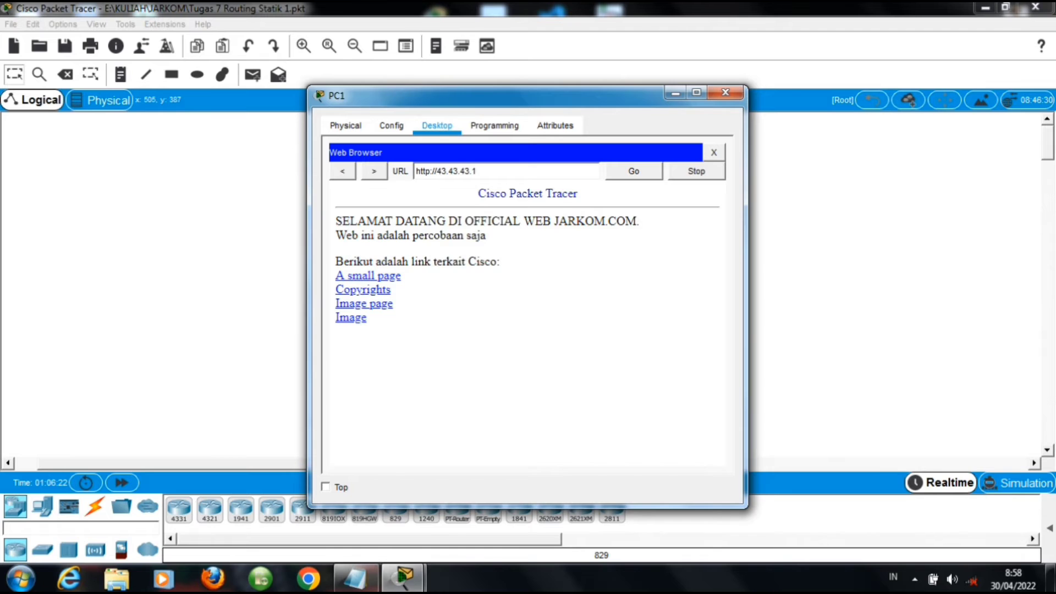
{"action": "left_click_drag", "start_coordinate": [468, 95], "coordinate": [271, 209]}
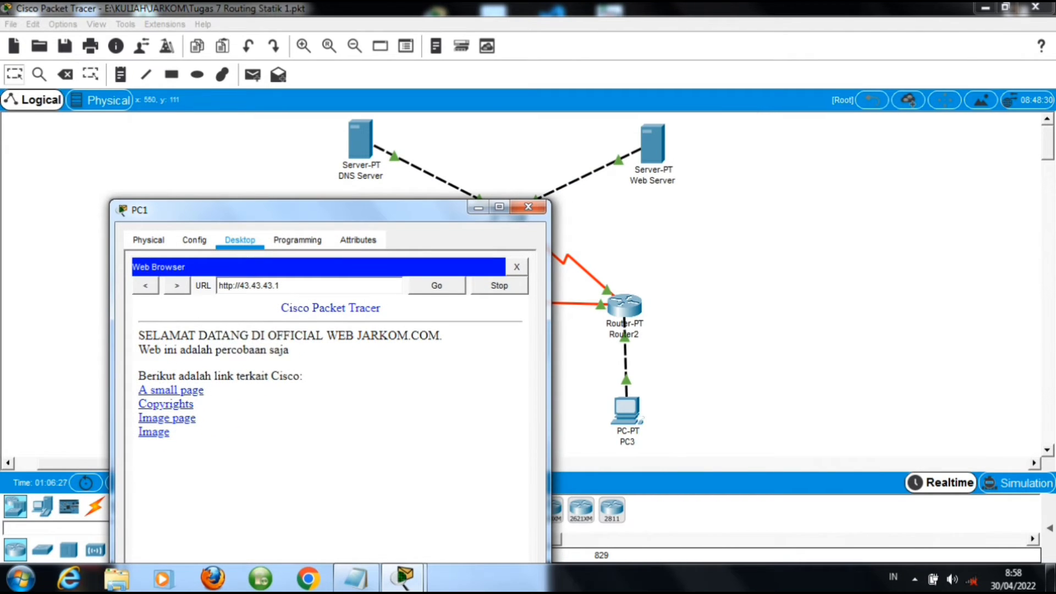
Step: Close PC1's window and turn on the DNS service on the DNS Server
{"action": "left_click_drag", "start_coordinate": [422, 210], "coordinate": [564, 135]}
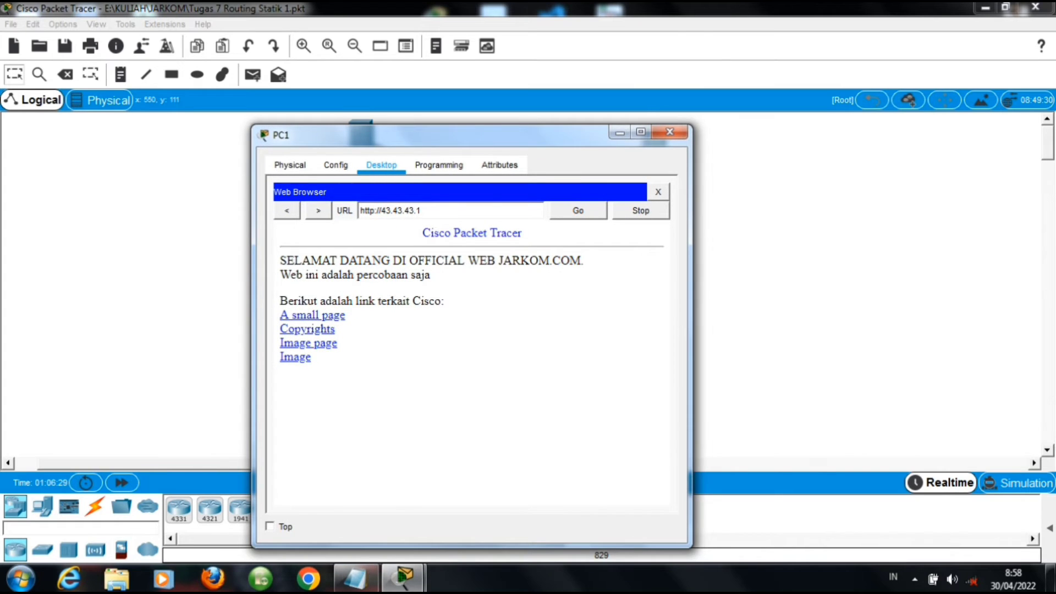
{"action": "left_click_drag", "start_coordinate": [564, 135], "coordinate": [652, 134]}
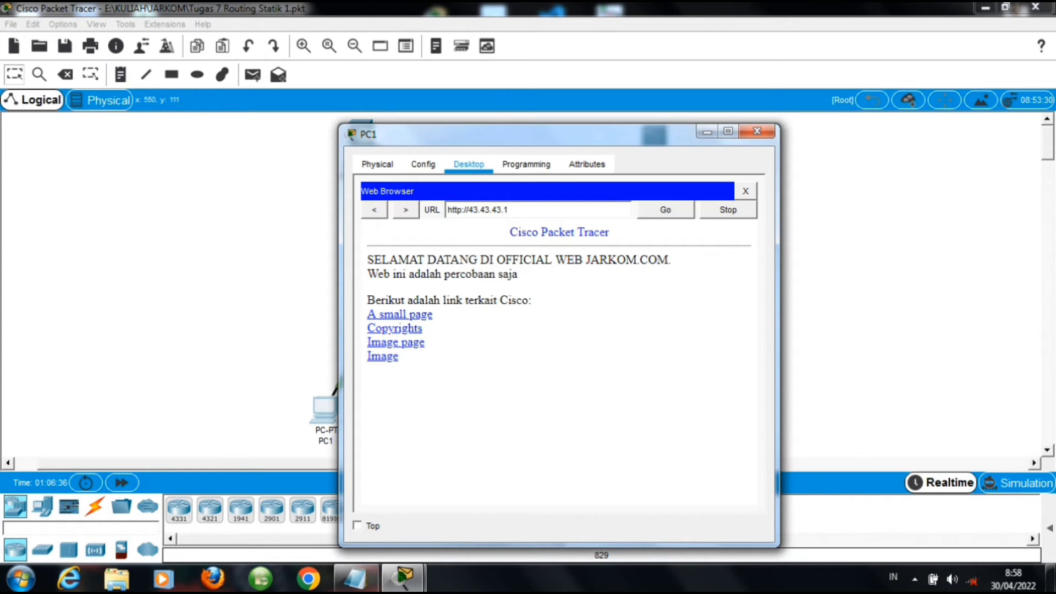
{"action": "left_click", "coordinate": [757, 131]}
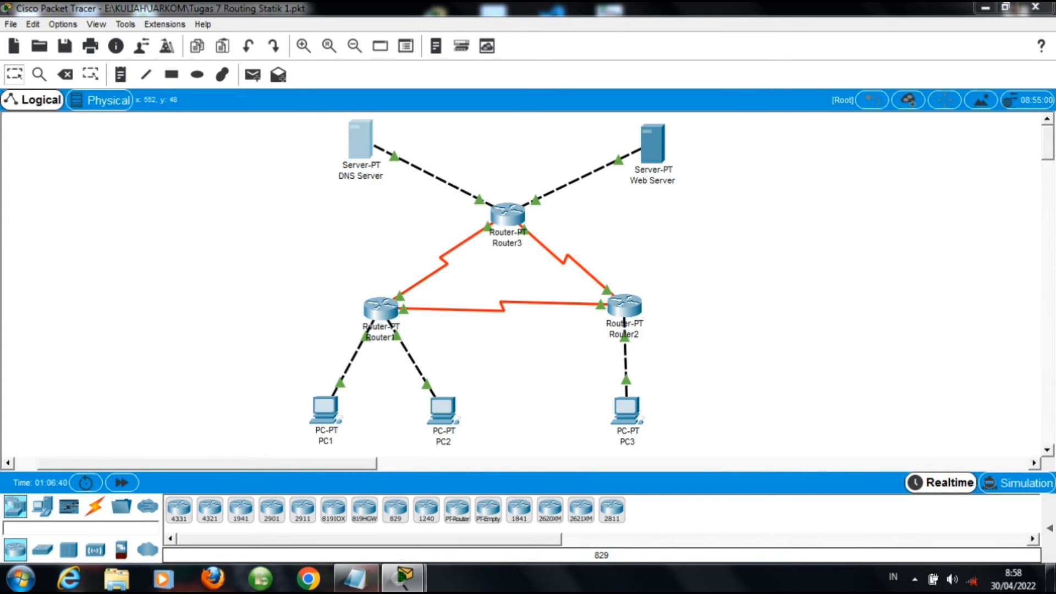
{"action": "left_click", "coordinate": [360, 141]}
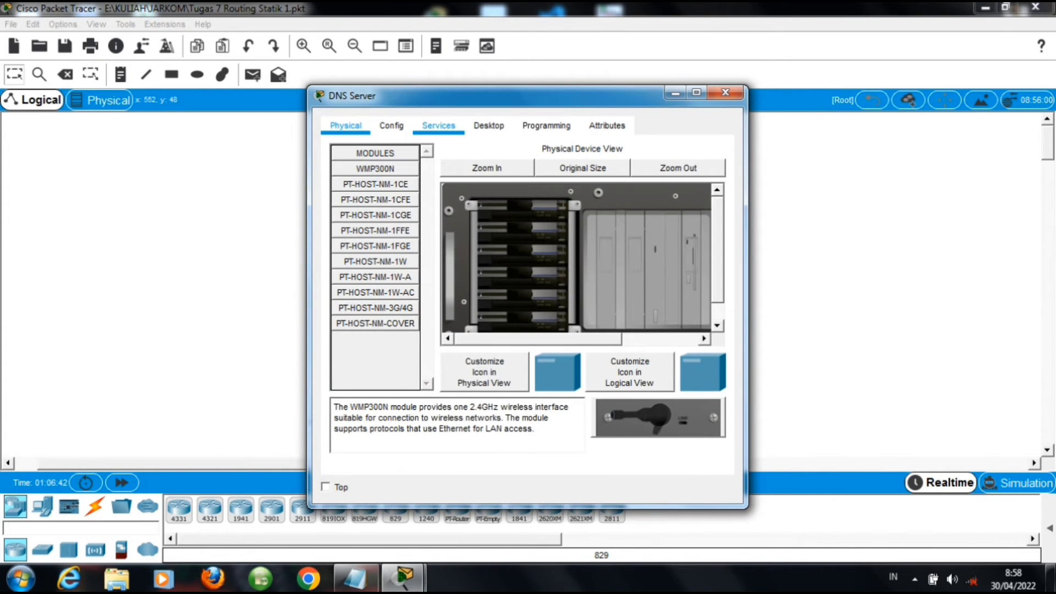
{"action": "left_click", "coordinate": [439, 126]}
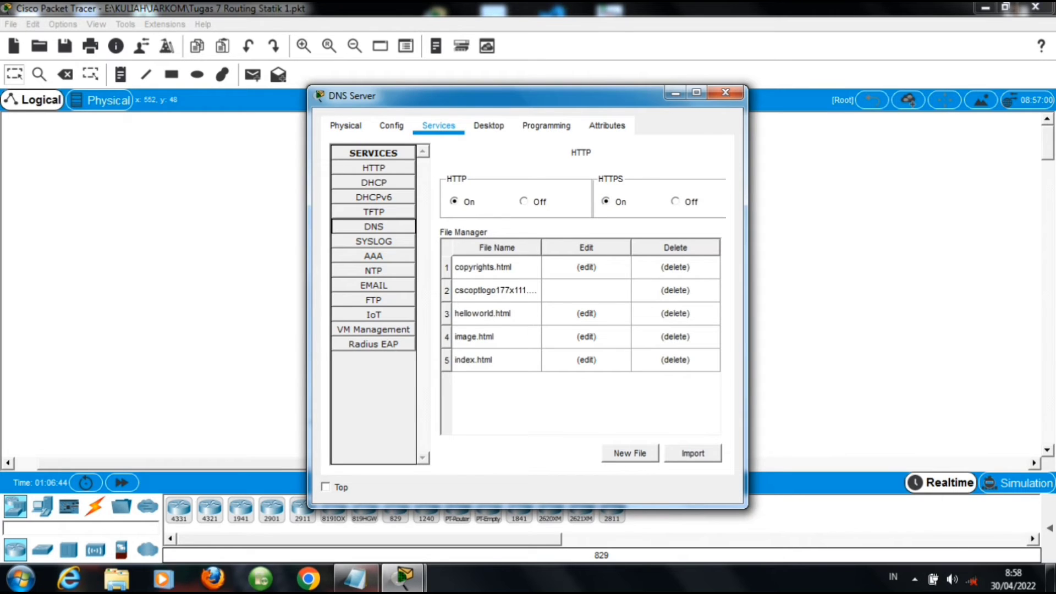
{"action": "left_click", "coordinate": [374, 226]}
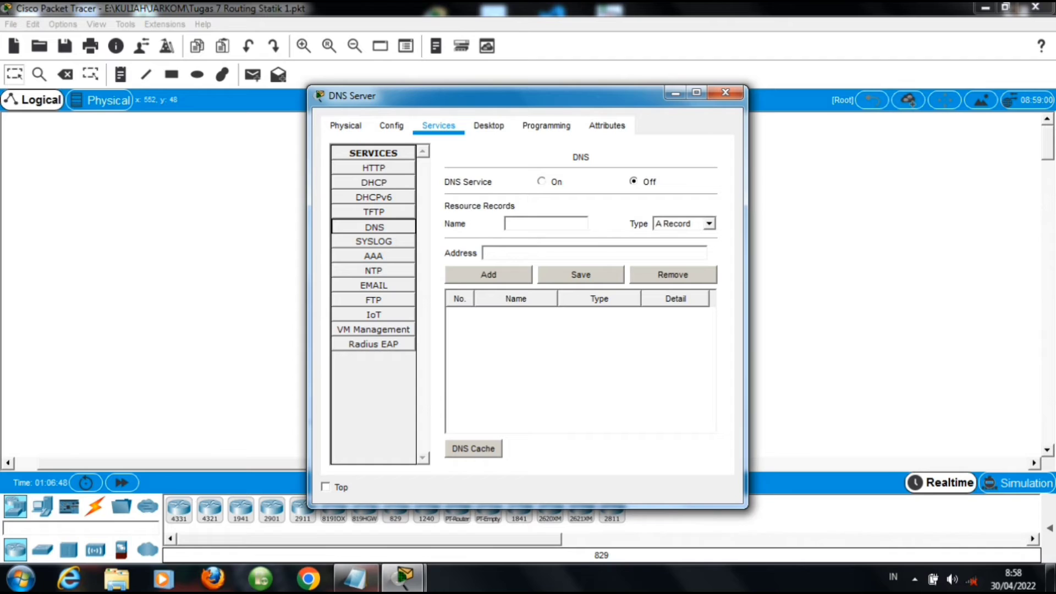
{"action": "left_click", "coordinate": [542, 181]}
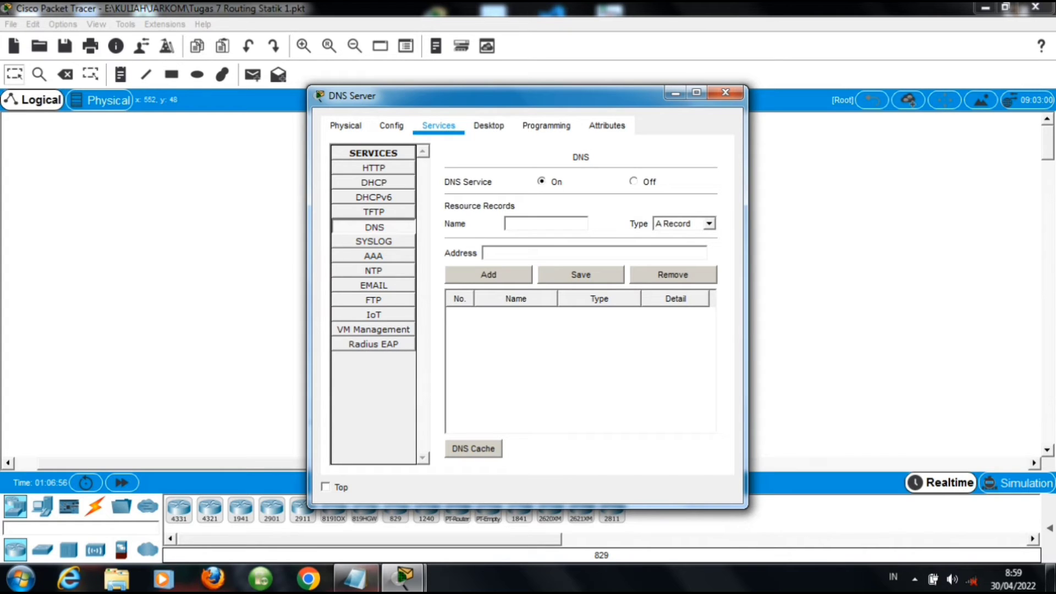
Step: Add an A Record to the DNS Server that maps the name jarkom.com to the address 43.43.43.1
{"action": "type", "text": "jarkom.com"}
{"action": "left_click", "coordinate": [709, 224]}
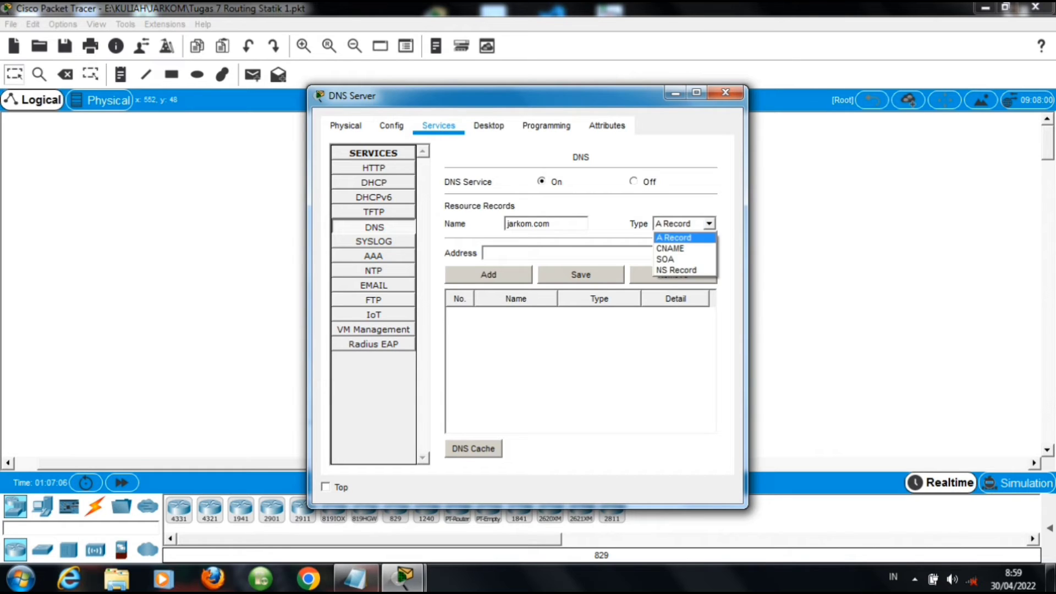
{"action": "left_click", "coordinate": [676, 237]}
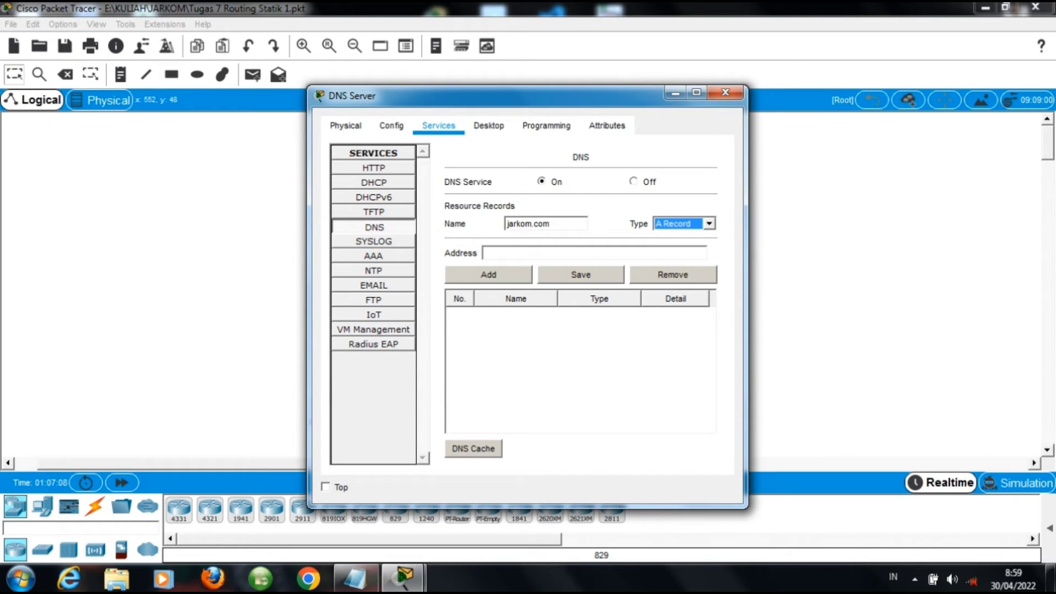
{"action": "left_click", "coordinate": [594, 253]}
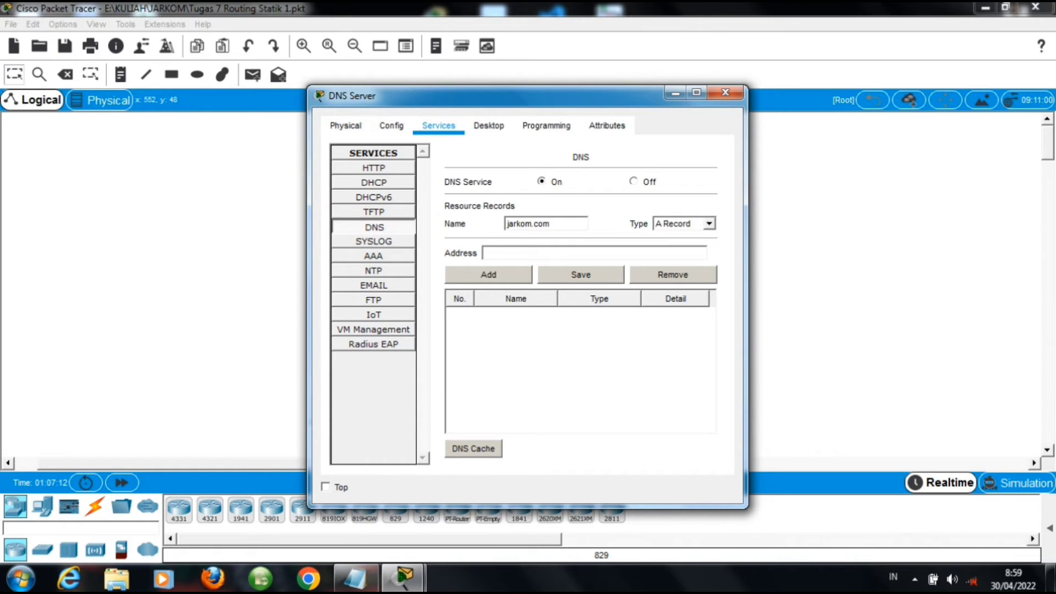
{"action": "type", "text": "43.4"}
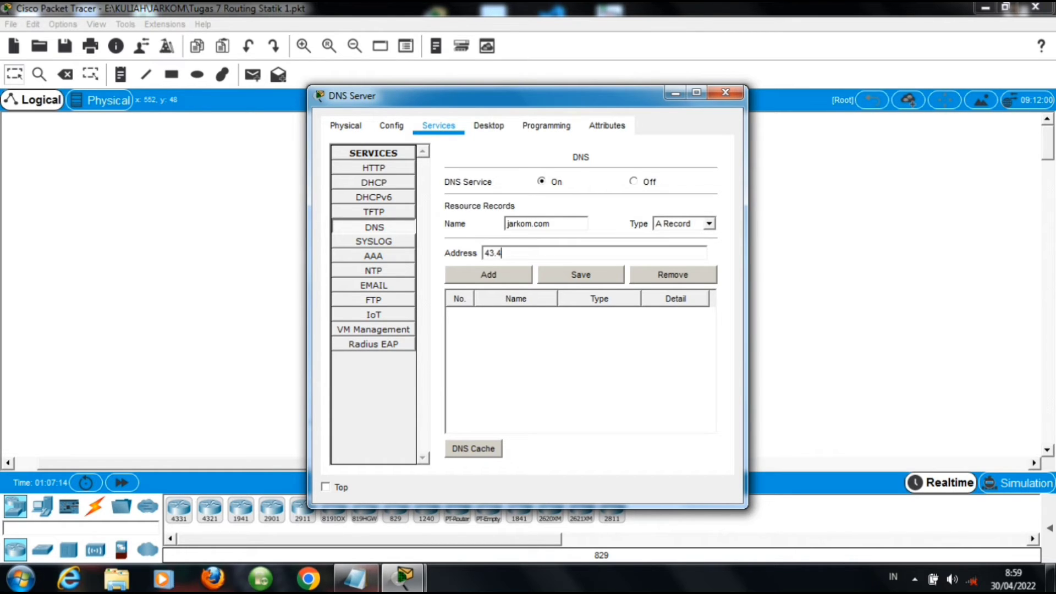
{"action": "type", "text": "3.43.1"}
{"action": "left_click", "coordinate": [488, 274]}
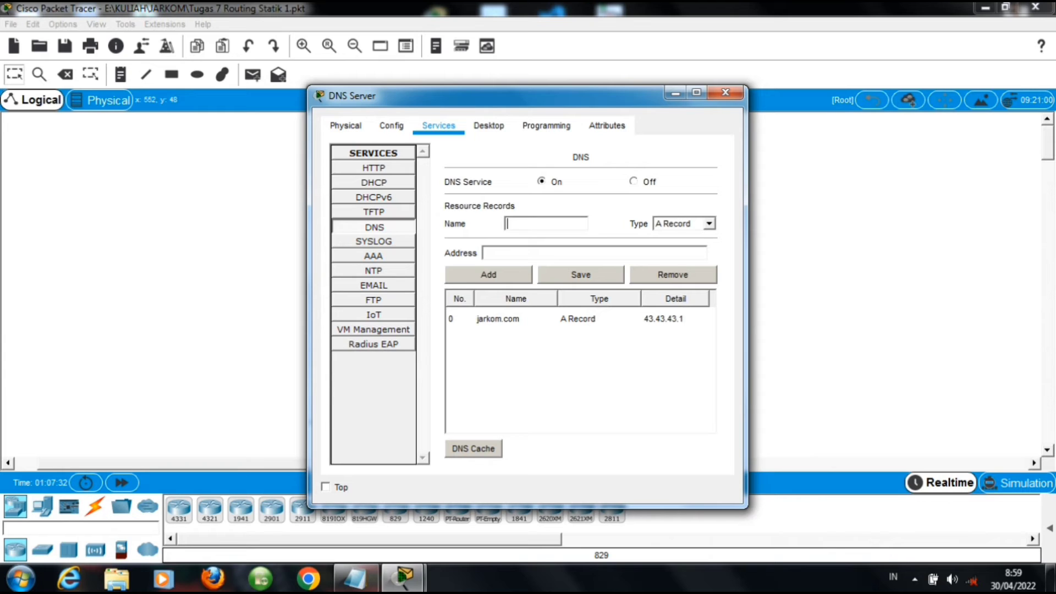
{"action": "type", "text": "www.jarkom.com"}
{"action": "left_click", "coordinate": [709, 224]}
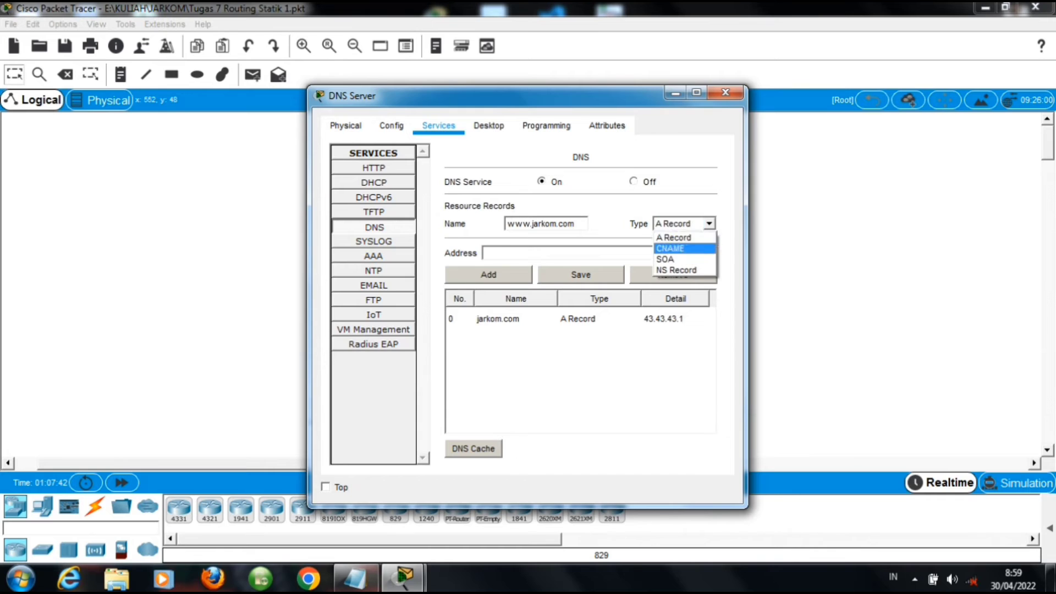
{"action": "left_click", "coordinate": [671, 249]}
{"action": "left_click", "coordinate": [709, 224]}
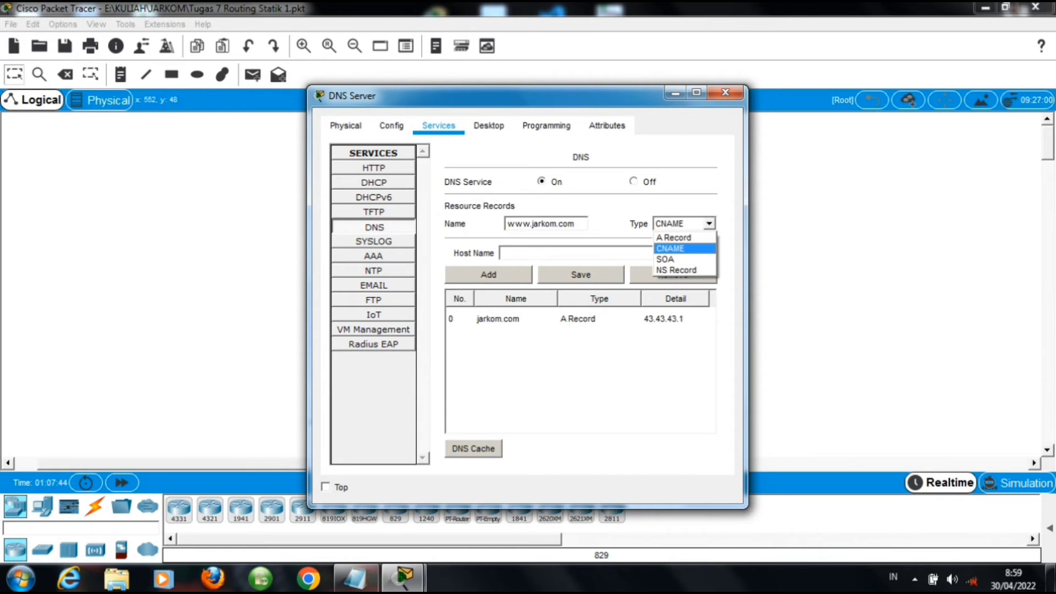
{"action": "left_click", "coordinate": [670, 249]}
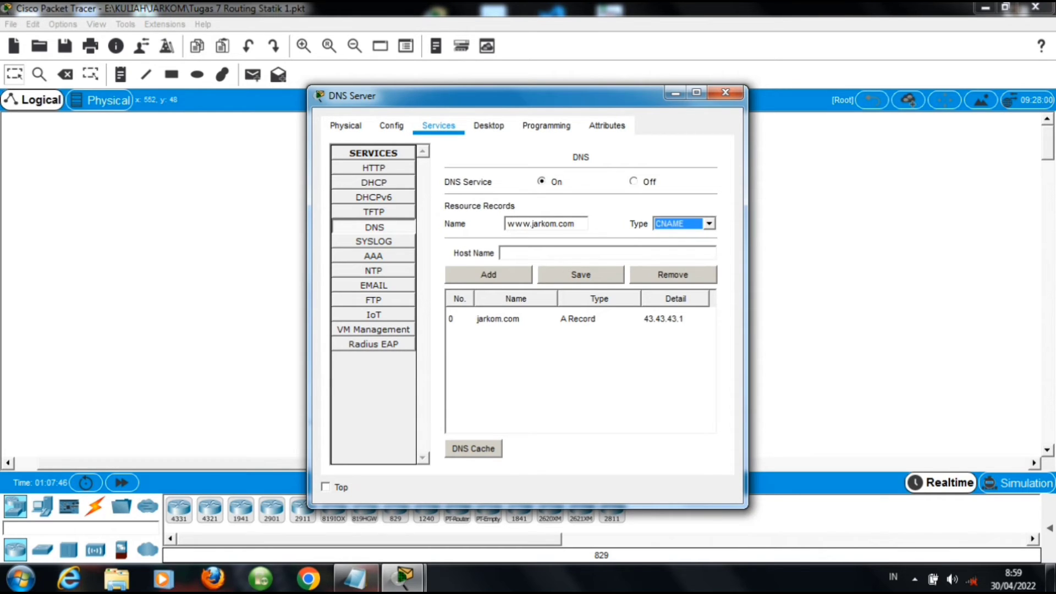
{"action": "left_click", "coordinate": [581, 253]}
{"action": "type", "text": "ja"}
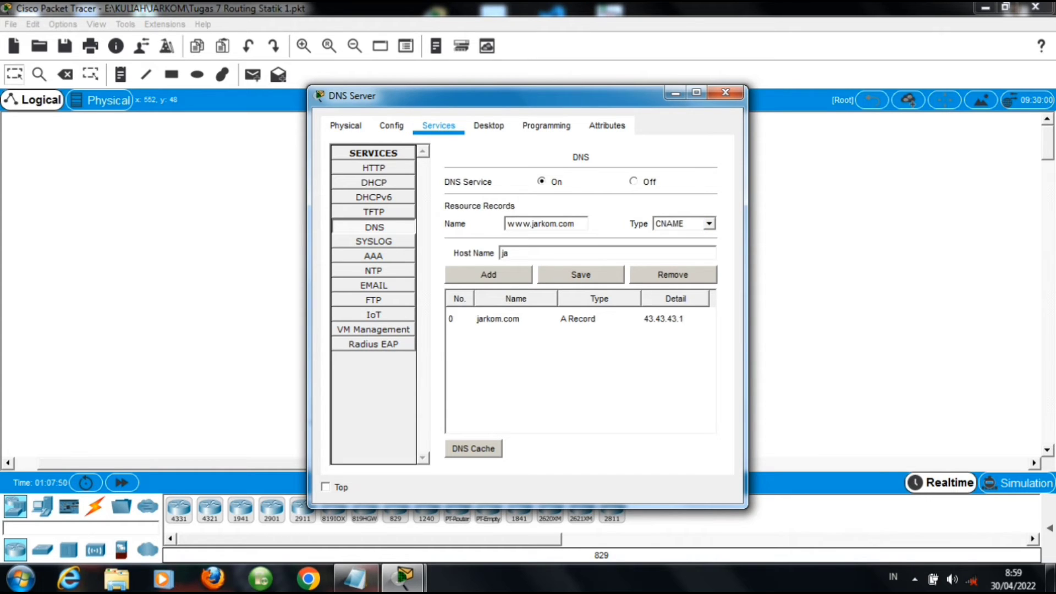
{"action": "type", "text": "rkom.com"}
{"action": "left_click", "coordinate": [488, 275]}
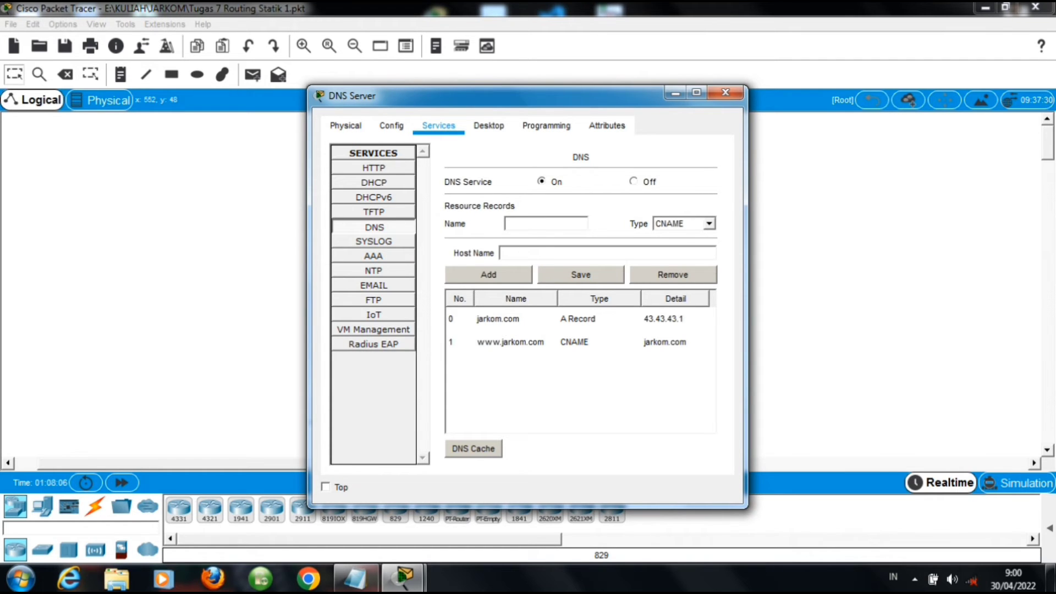
{"action": "left_click", "coordinate": [725, 92]}
Step: Set the DNS server in PC1's IP configuration to 33.33.33.1 and close the PC1 window
{"action": "left_click", "coordinate": [326, 410]}
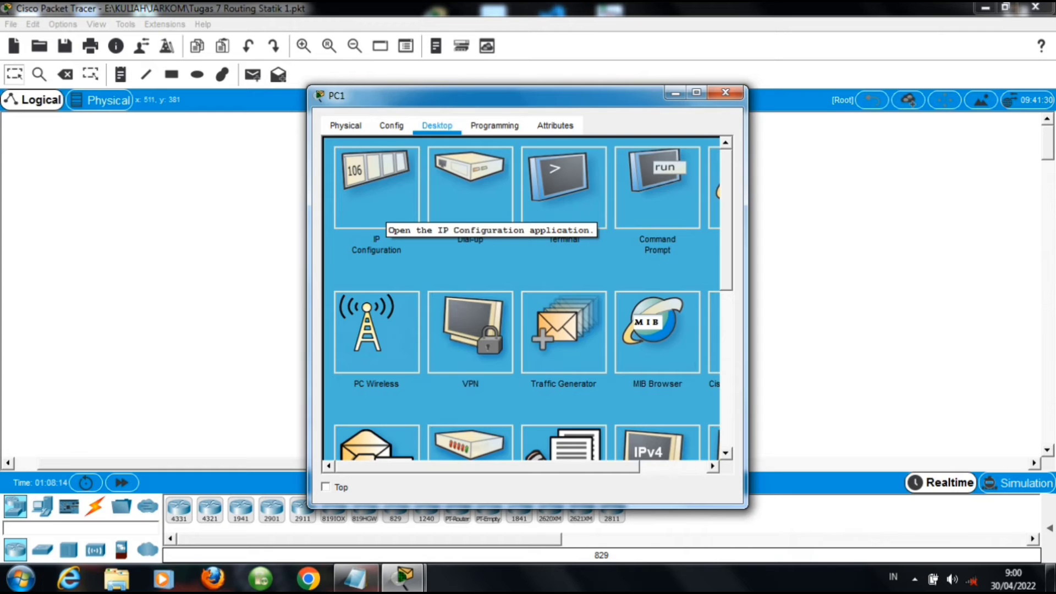
{"action": "left_click", "coordinate": [380, 218]}
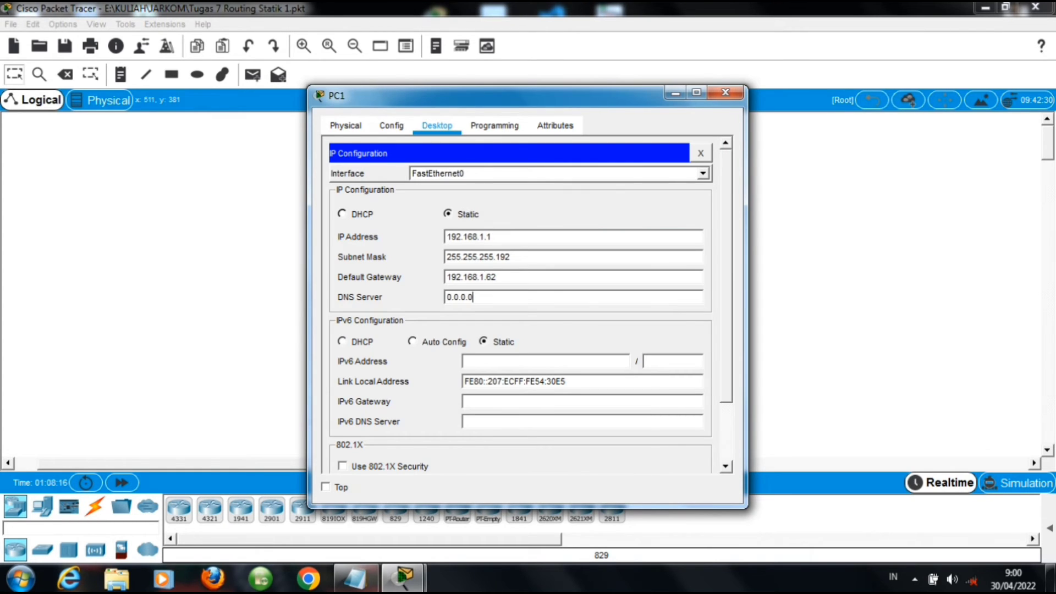
{"action": "key", "text": "ctrl+a"}
{"action": "key", "text": "BackSpace"}
{"action": "type", "text": "33.33.33.1"}
{"action": "left_click_drag", "start_coordinate": [553, 96], "coordinate": [736, 126]}
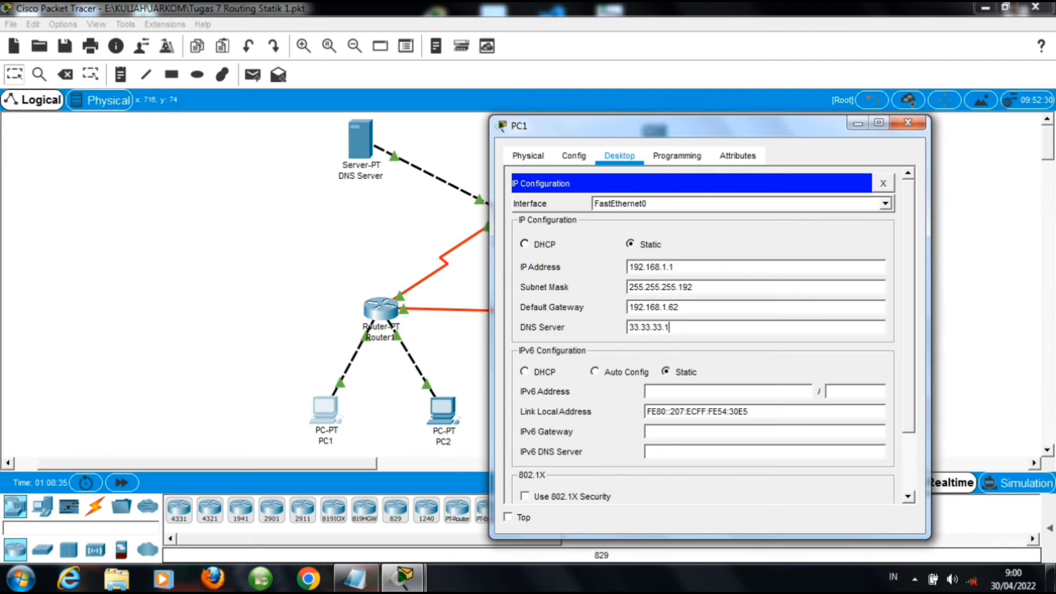
{"action": "left_click", "coordinate": [908, 122]}
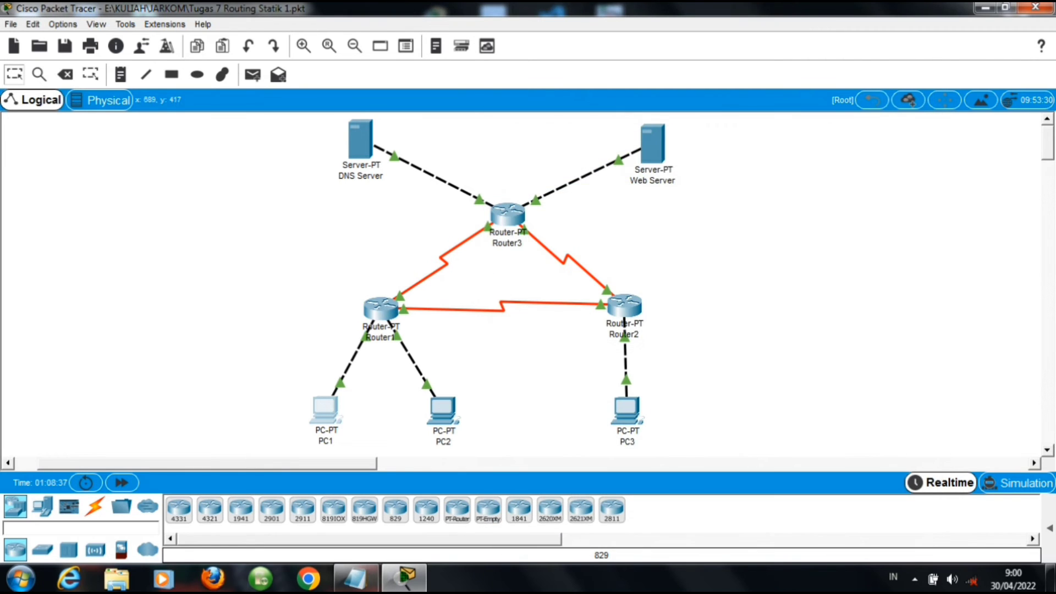
Step: Load jarkom.com in PC1's Web Browser, examine the page text and links, and close the PC1 window
{"action": "left_click", "coordinate": [325, 409]}
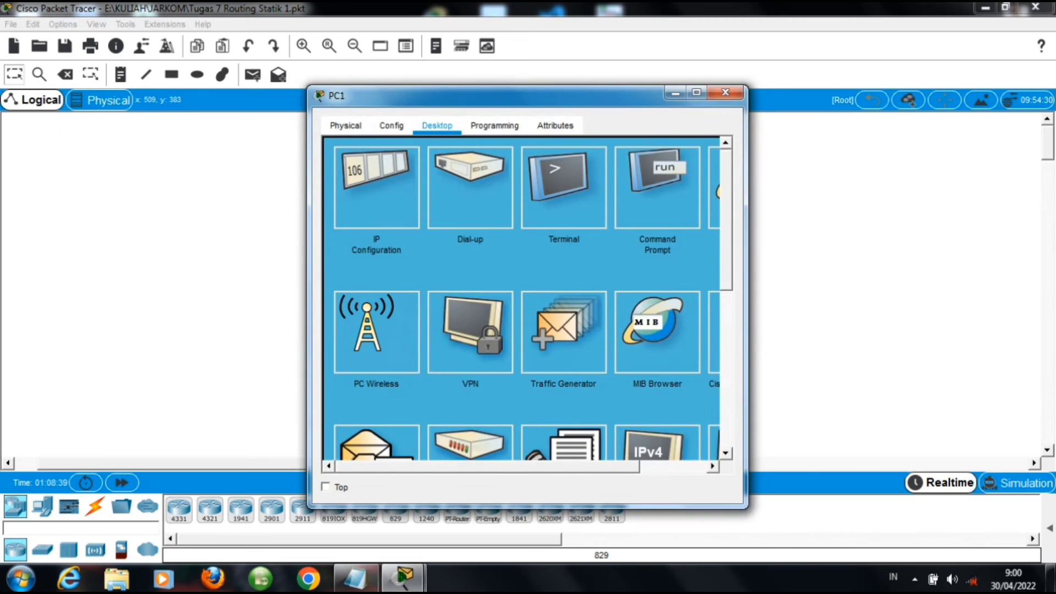
{"action": "left_click_drag", "start_coordinate": [488, 467], "coordinate": [554, 467]}
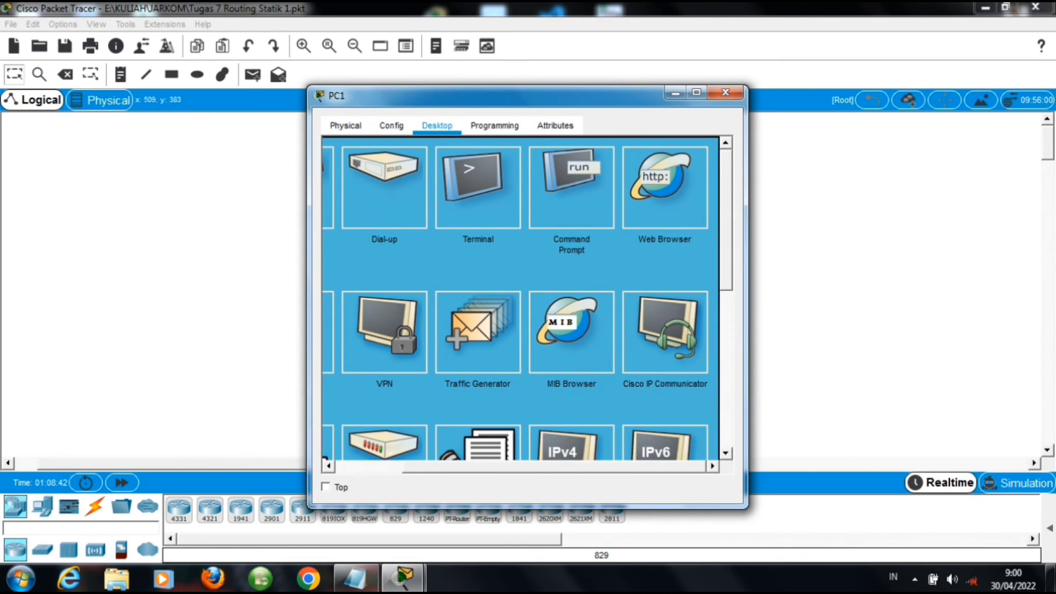
{"action": "left_click", "coordinate": [665, 187]}
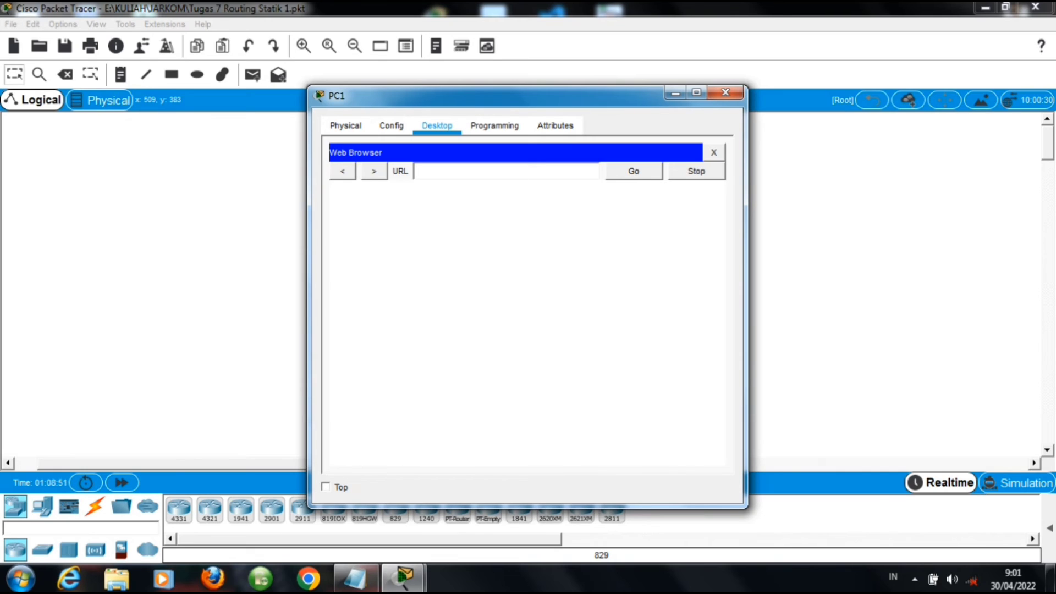
{"action": "type", "text": "jarkom.com"}
{"action": "key", "text": "Return"}
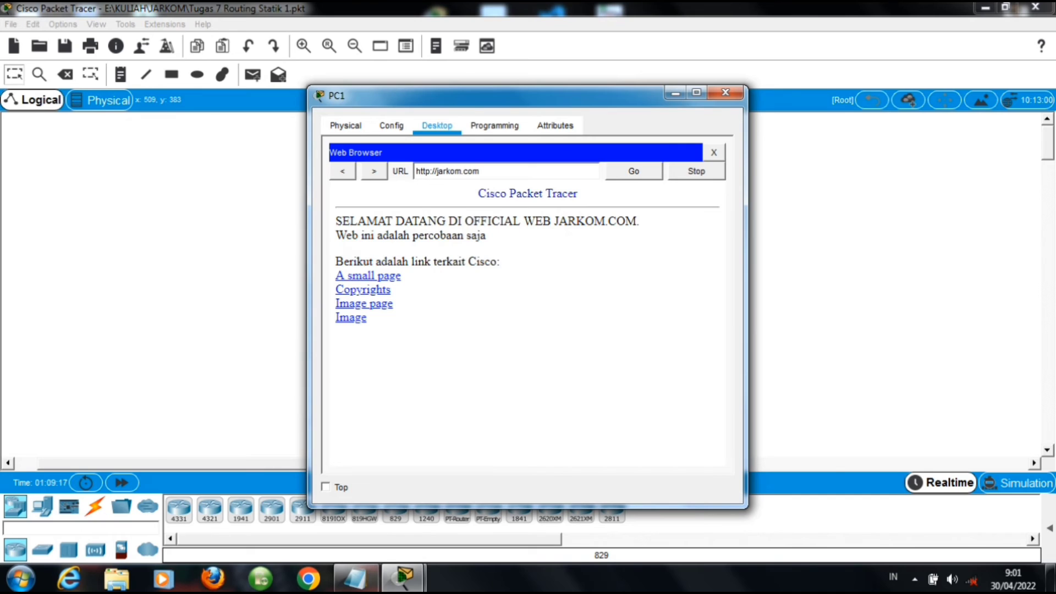
{"action": "left_click_drag", "start_coordinate": [336, 220], "coordinate": [366, 318]}
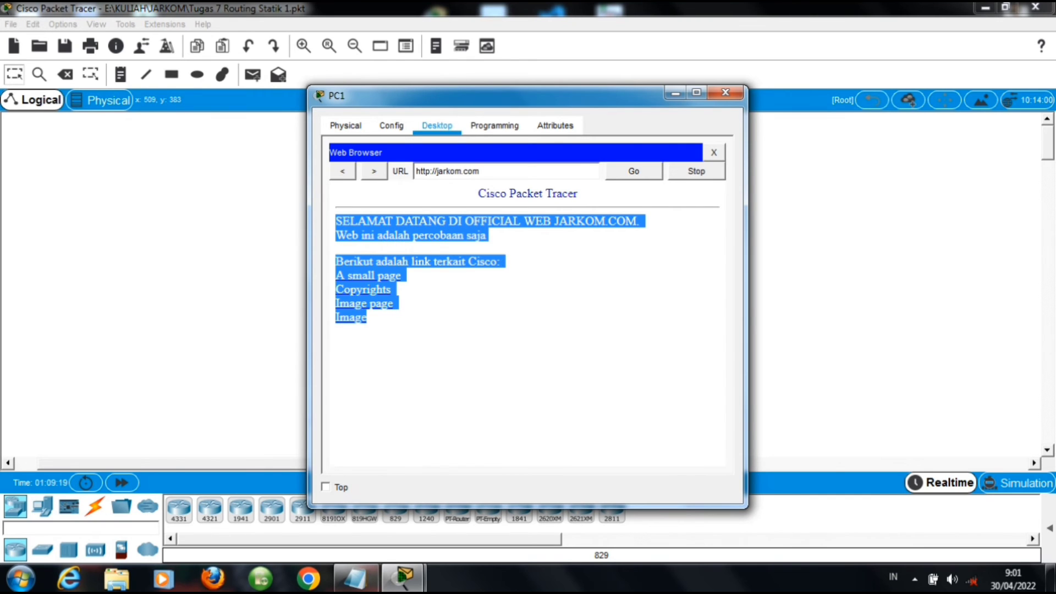
{"action": "left_click", "coordinate": [440, 341]}
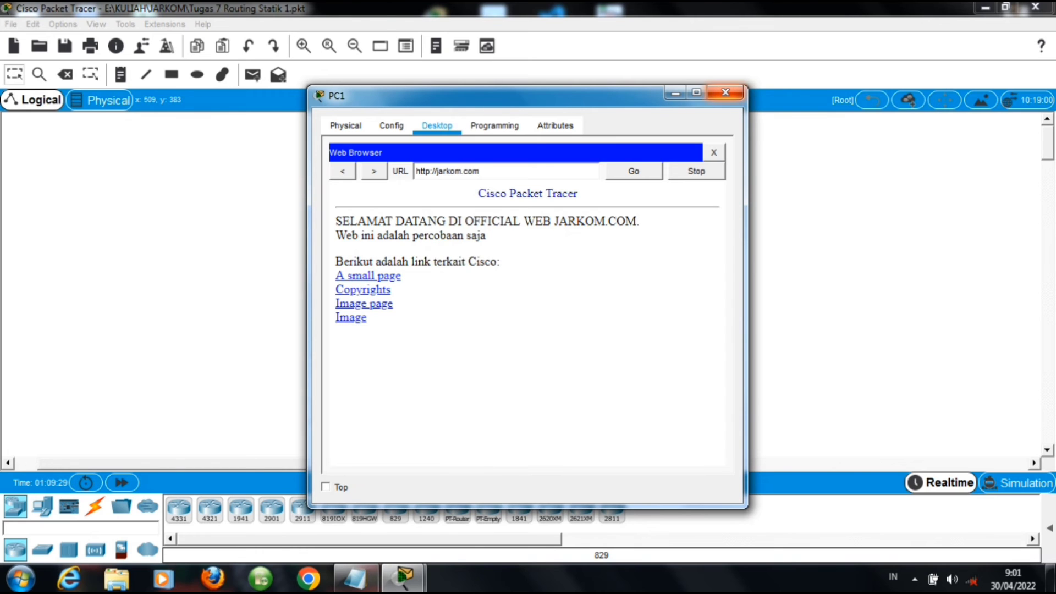
{"action": "left_click", "coordinate": [726, 93]}
{"action": "left_click", "coordinate": [325, 410]}
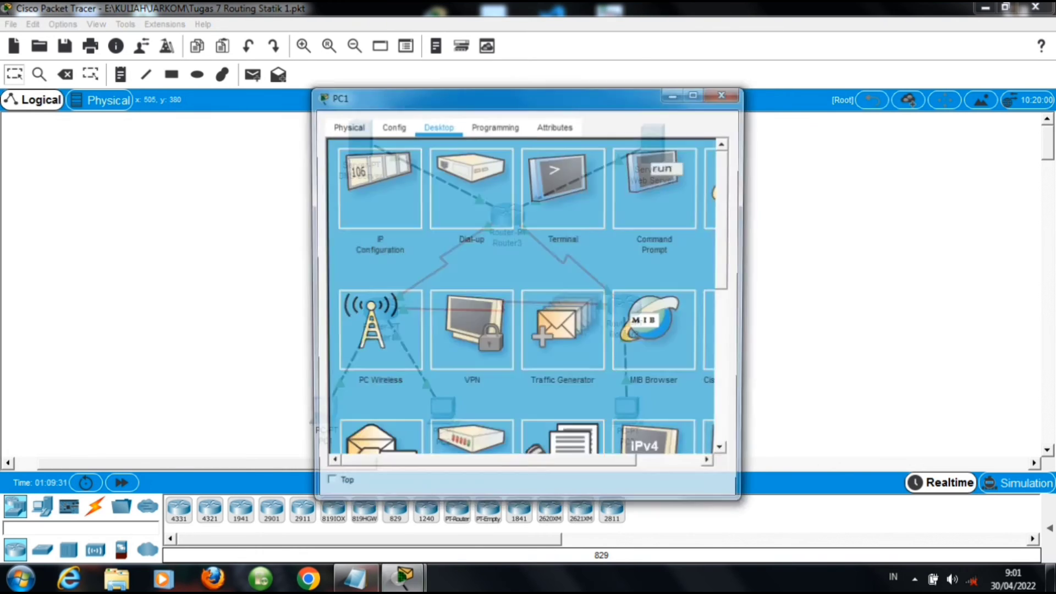
{"action": "left_click_drag", "start_coordinate": [488, 467], "coordinate": [555, 467]}
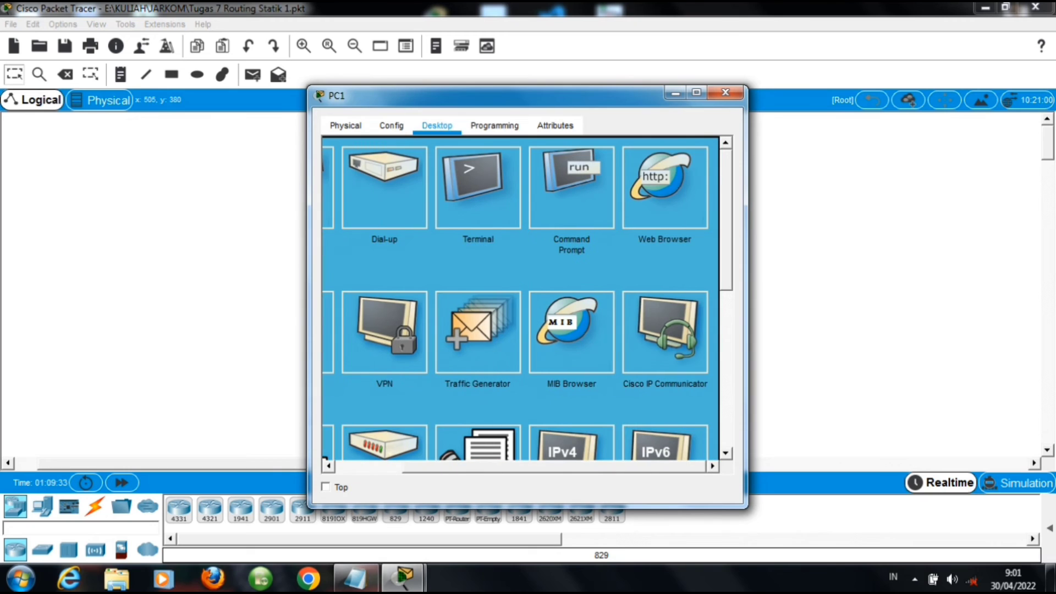
{"action": "left_click", "coordinate": [665, 188]}
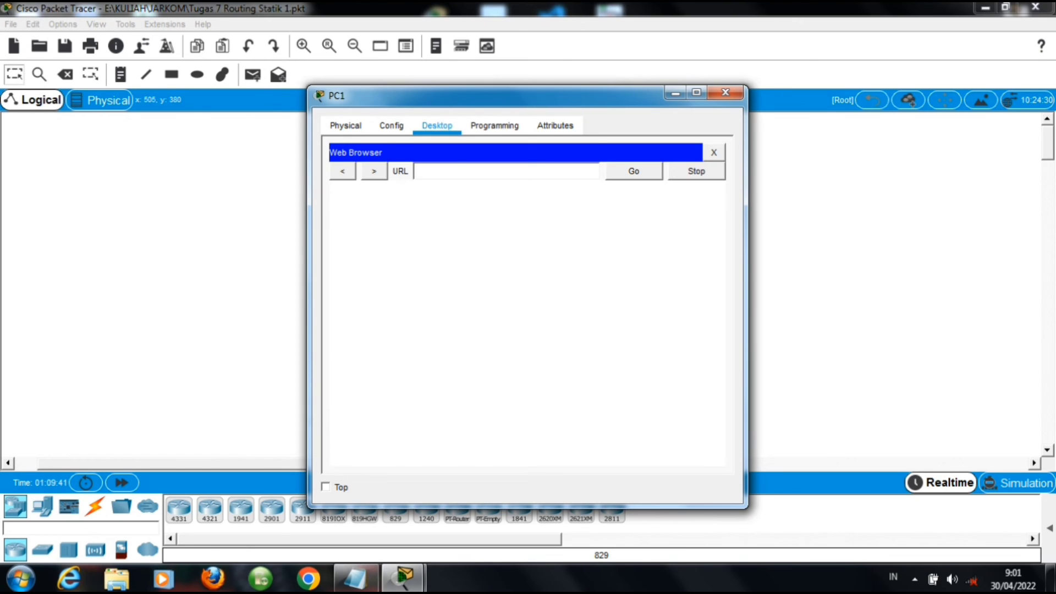
{"action": "type", "text": "www.jarkom.cpm"}
{"action": "key", "text": "BackSpace"}
{"action": "key", "text": "BackSpace"}
{"action": "type", "text": "om"}
{"action": "key", "text": "Return"}
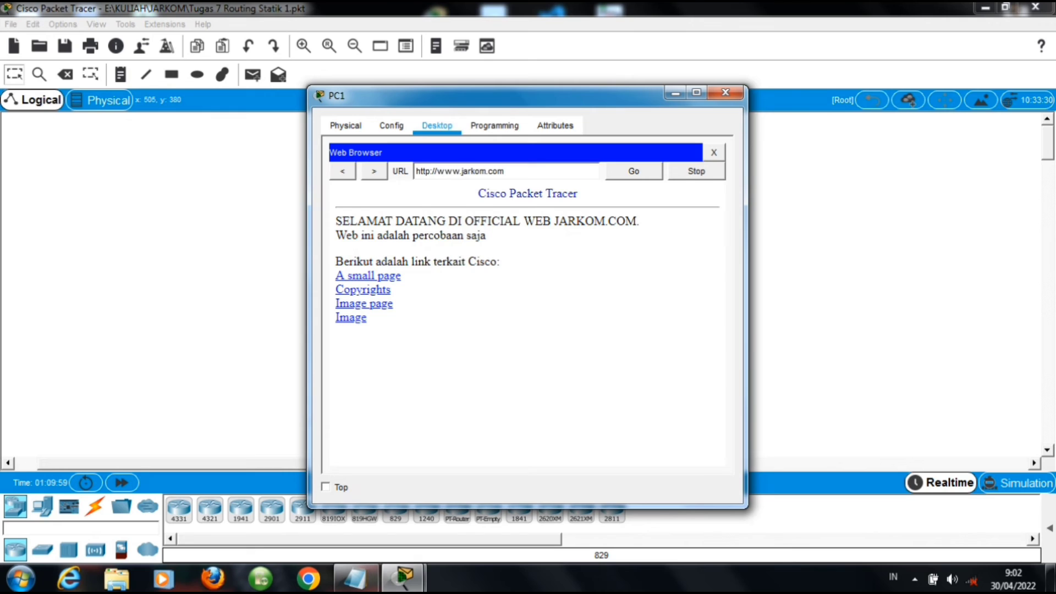
{"action": "left_click_drag", "start_coordinate": [336, 221], "coordinate": [385, 320]}
{"action": "left_click", "coordinate": [418, 341]}
{"action": "left_click", "coordinate": [725, 92]}
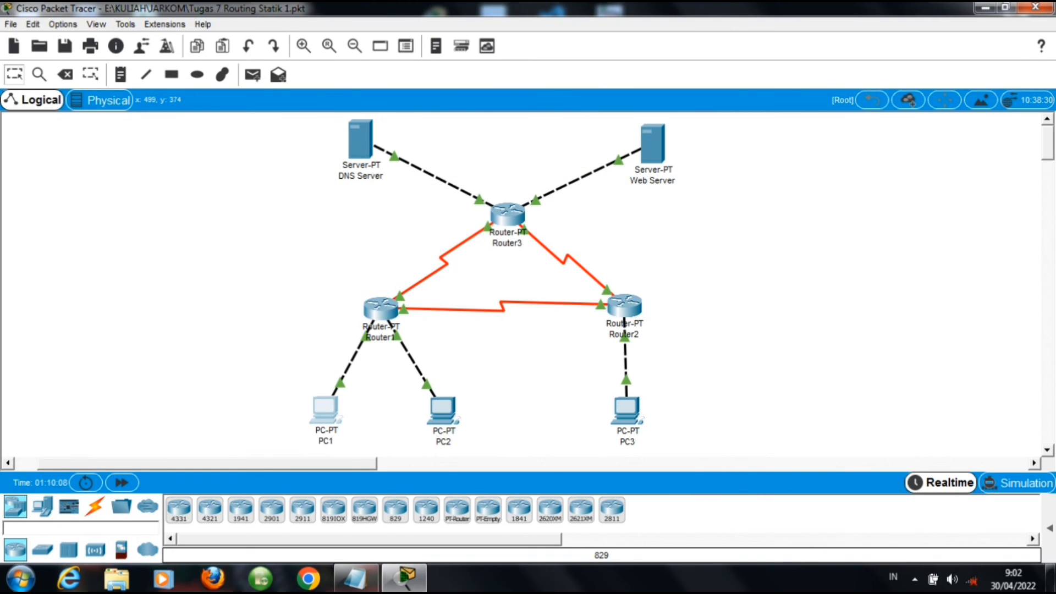
Step: Run nslookup jarkom.com in PC1's Command Prompt and examine the DNS server and the resolved name and address
{"action": "left_click", "coordinate": [324, 407]}
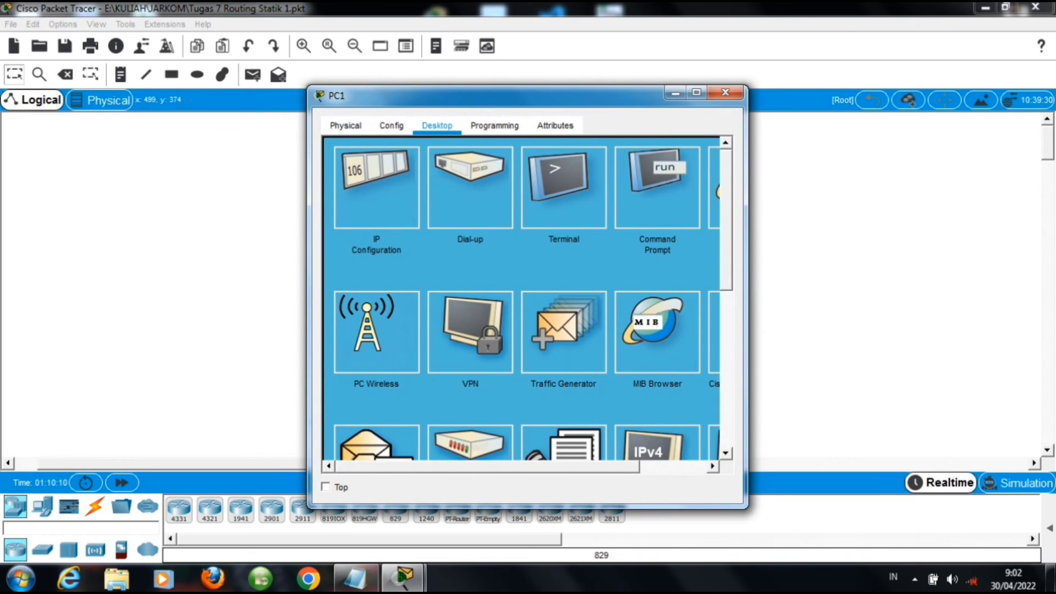
{"action": "left_click_drag", "start_coordinate": [501, 96], "coordinate": [481, 69]}
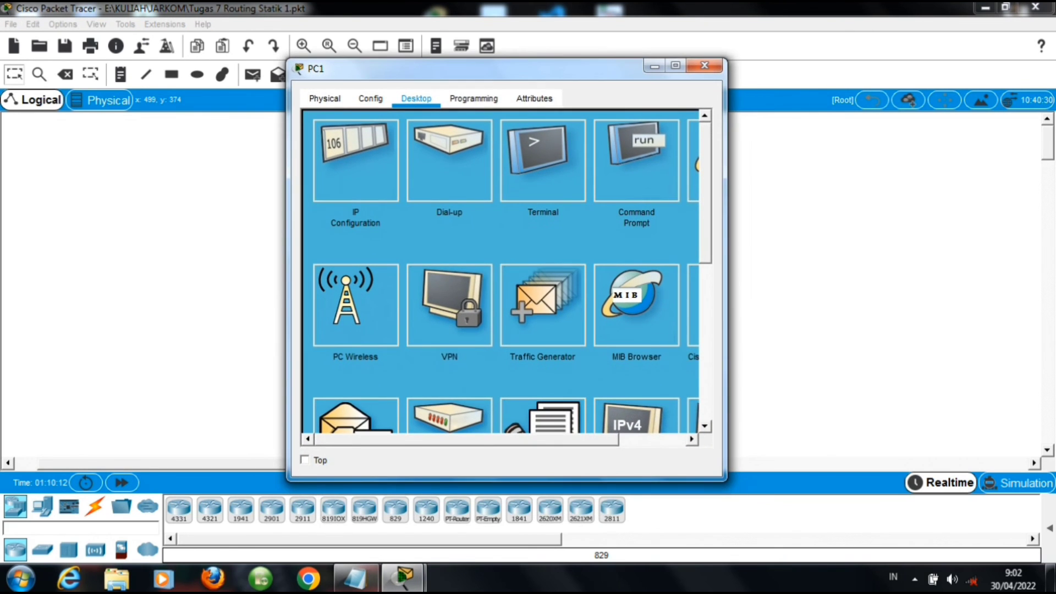
{"action": "left_click", "coordinate": [636, 159]}
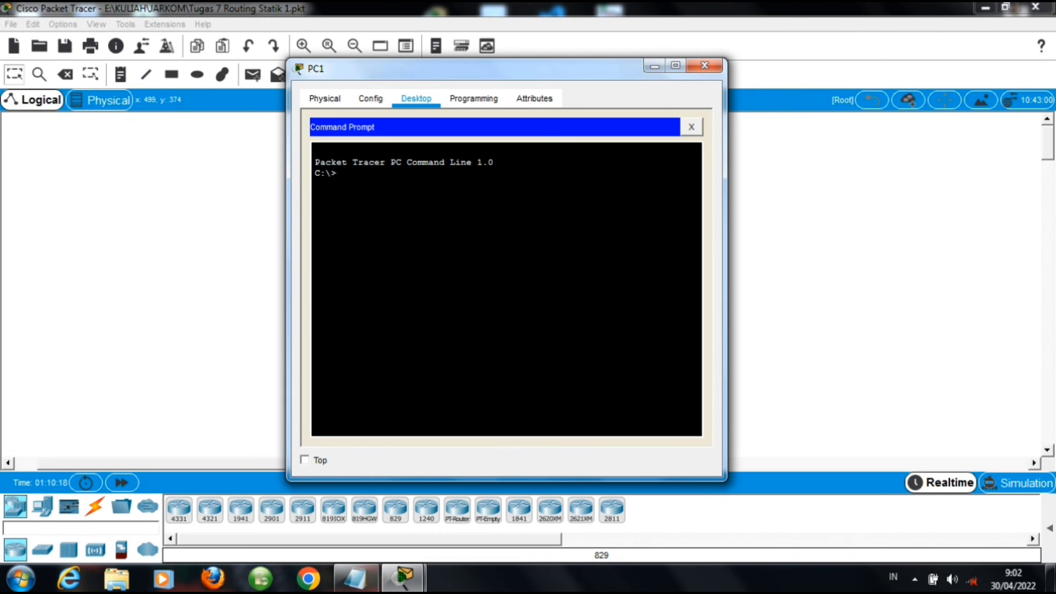
{"action": "type", "text": "nslookup jarkom.com"}
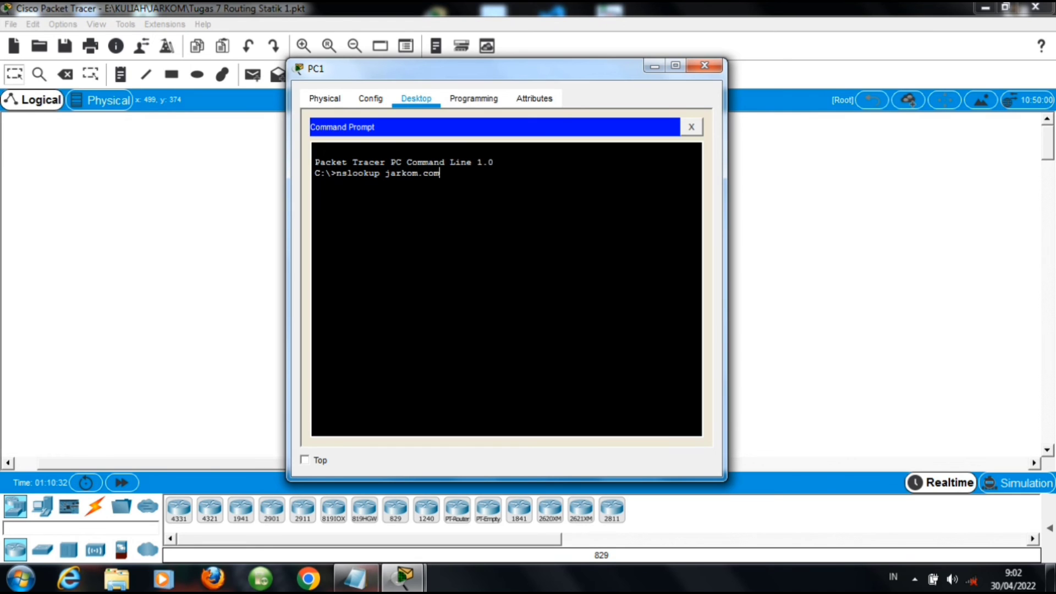
{"action": "key", "text": "Return"}
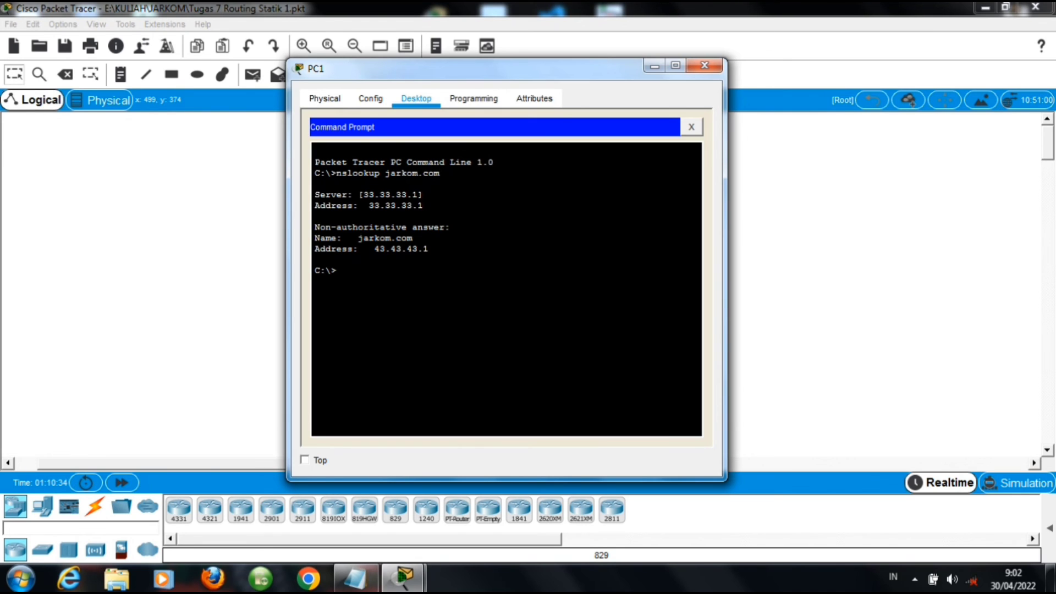
{"action": "left_click_drag", "start_coordinate": [314, 194], "coordinate": [423, 194]}
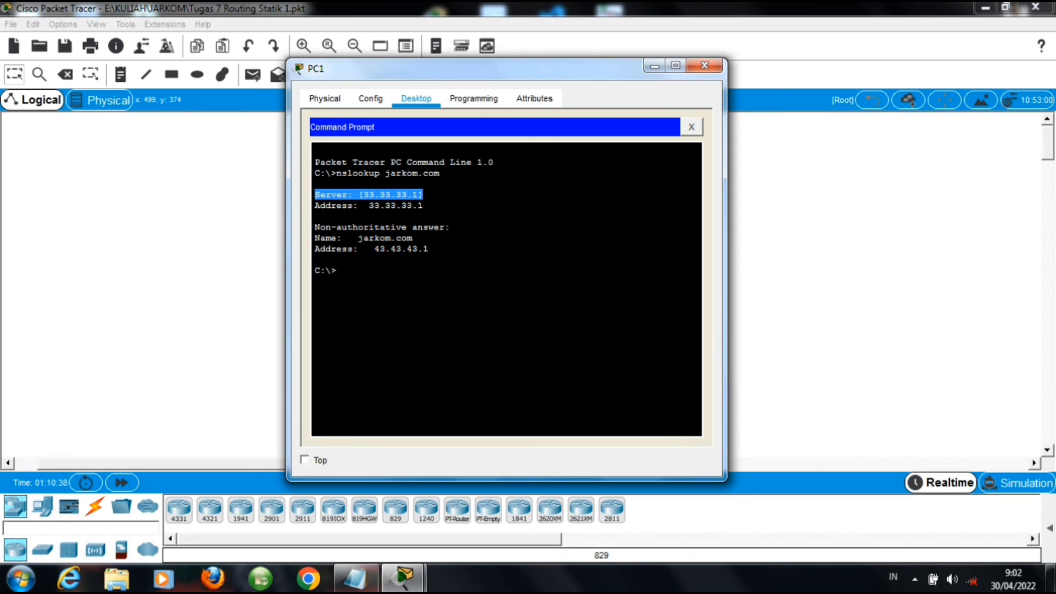
{"action": "left_click", "coordinate": [423, 206]}
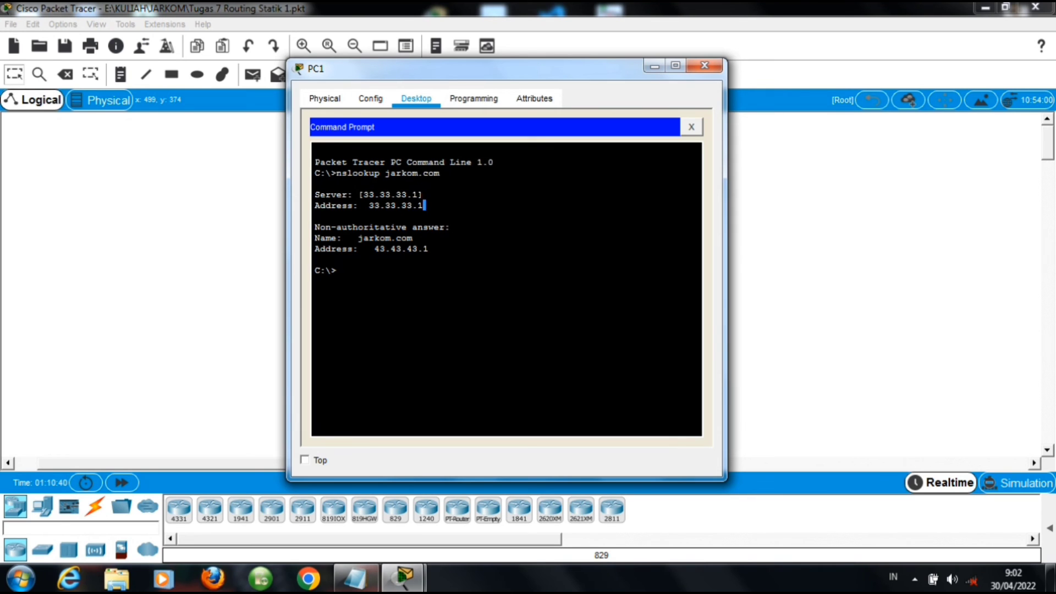
{"action": "left_click_drag", "start_coordinate": [358, 237], "coordinate": [375, 259]}
{"action": "left_click", "coordinate": [380, 249]}
{"action": "left_click", "coordinate": [337, 270]}
{"action": "type", "text": "nslookup"}
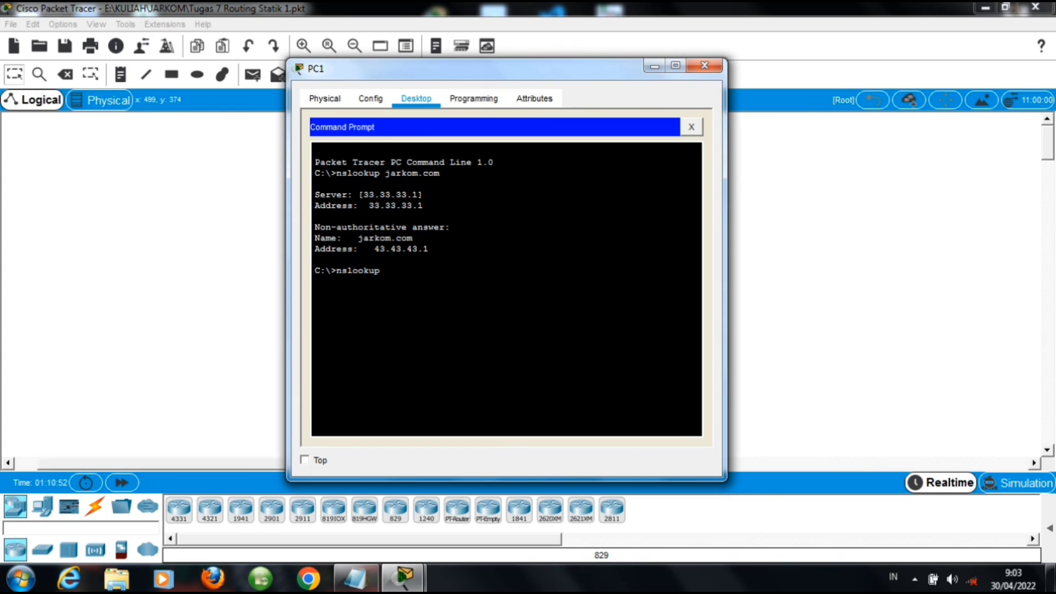
{"action": "type", "text": " www.jarkom.com"}
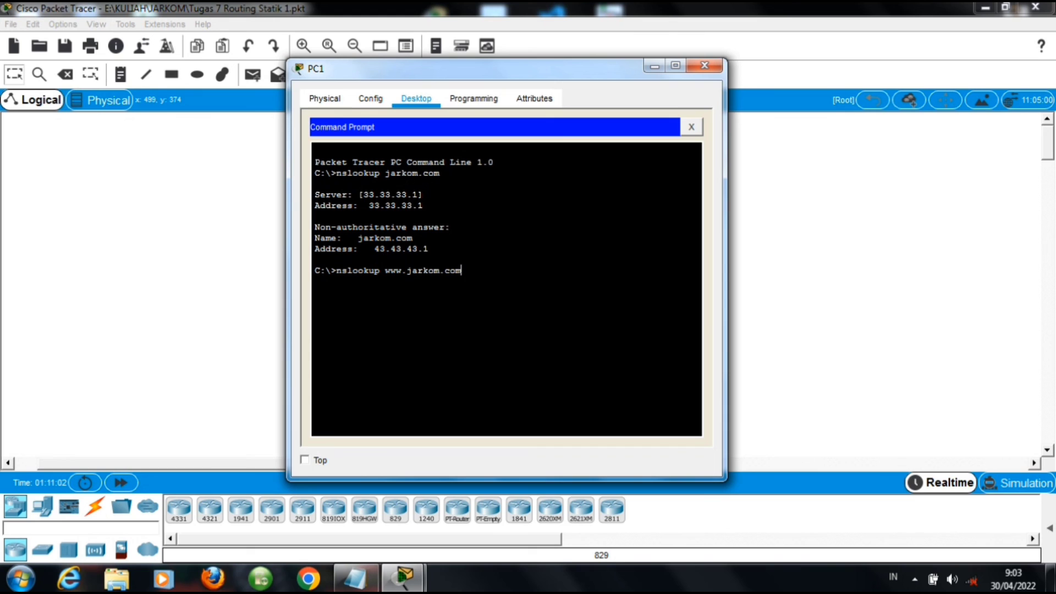
{"action": "key", "text": "Return"}
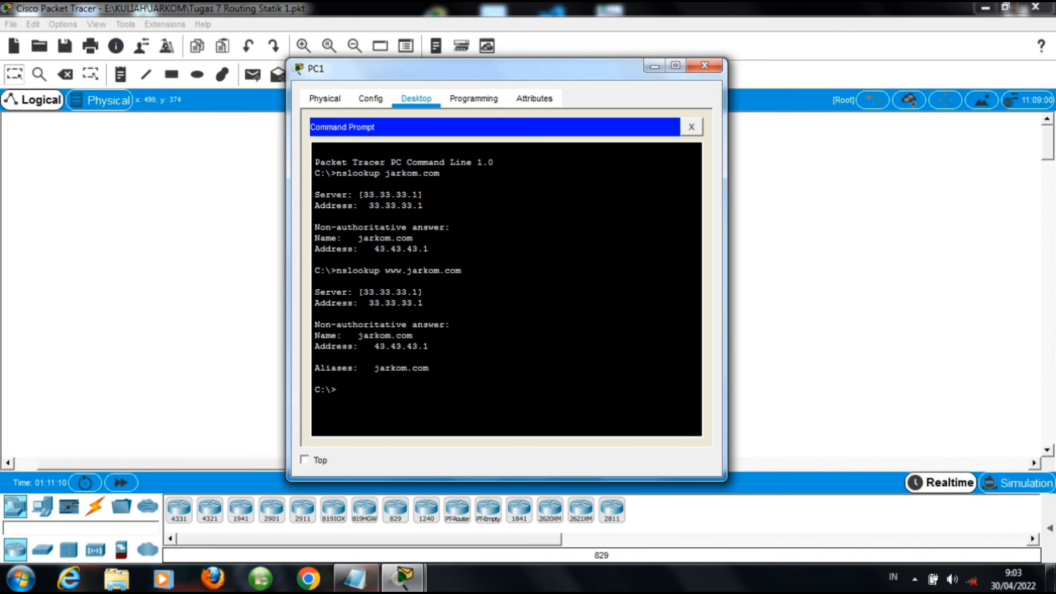
{"action": "left_click_drag", "start_coordinate": [353, 336], "coordinate": [428, 346]}
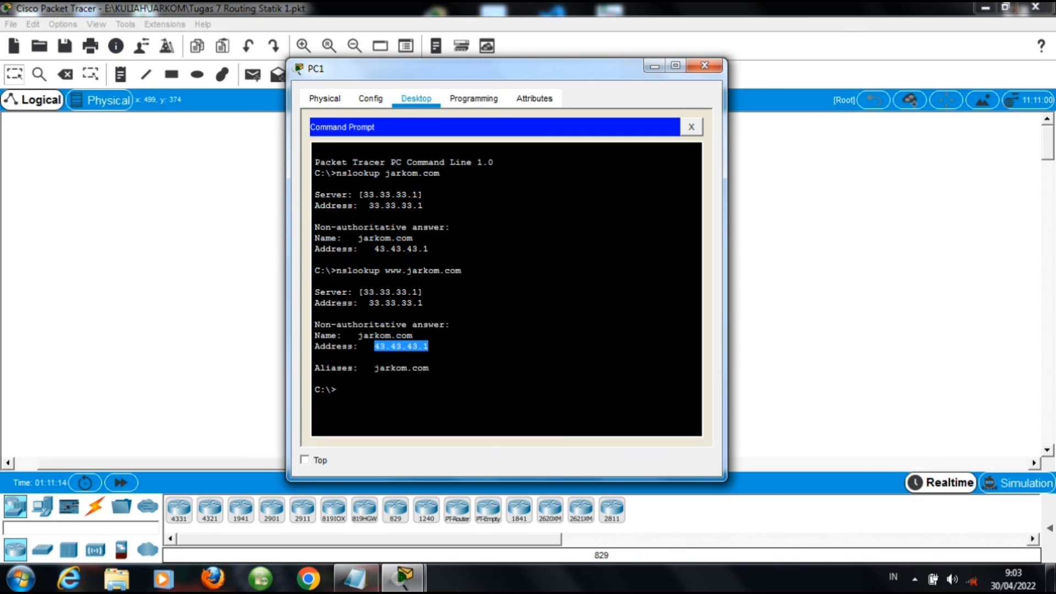
{"action": "mouse_move", "coordinate": [375, 367]}
{"action": "left_mouse_down"}
{"action": "mouse_move", "coordinate": [429, 367]}
{"action": "mouse_move", "coordinate": [368, 368]}
{"action": "left_mouse_up"}
{"action": "left_click", "coordinate": [375, 357]}
{"action": "left_click", "coordinate": [429, 368]}
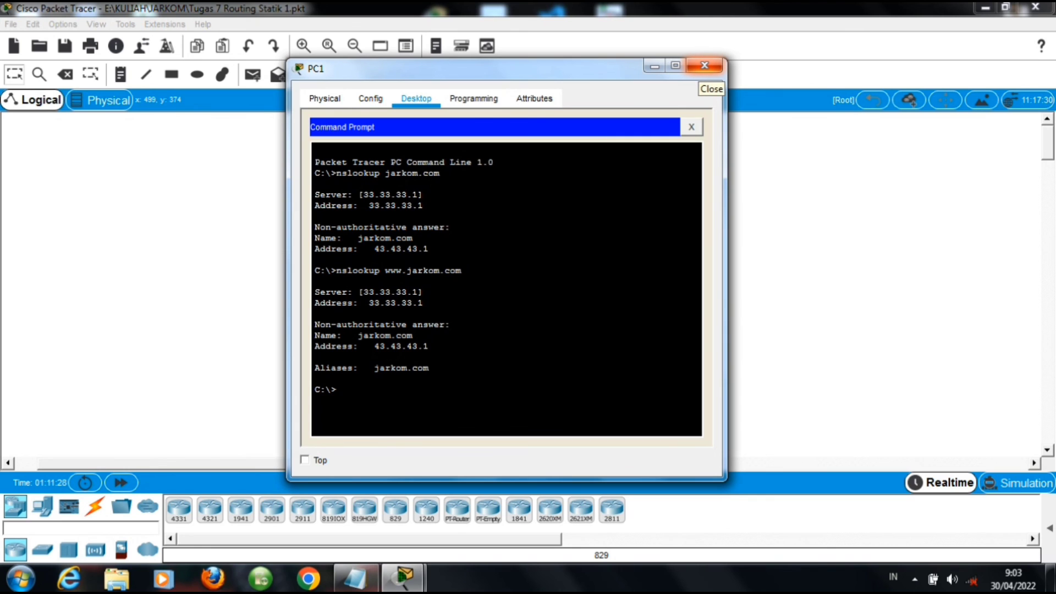
{"action": "left_click", "coordinate": [705, 65]}
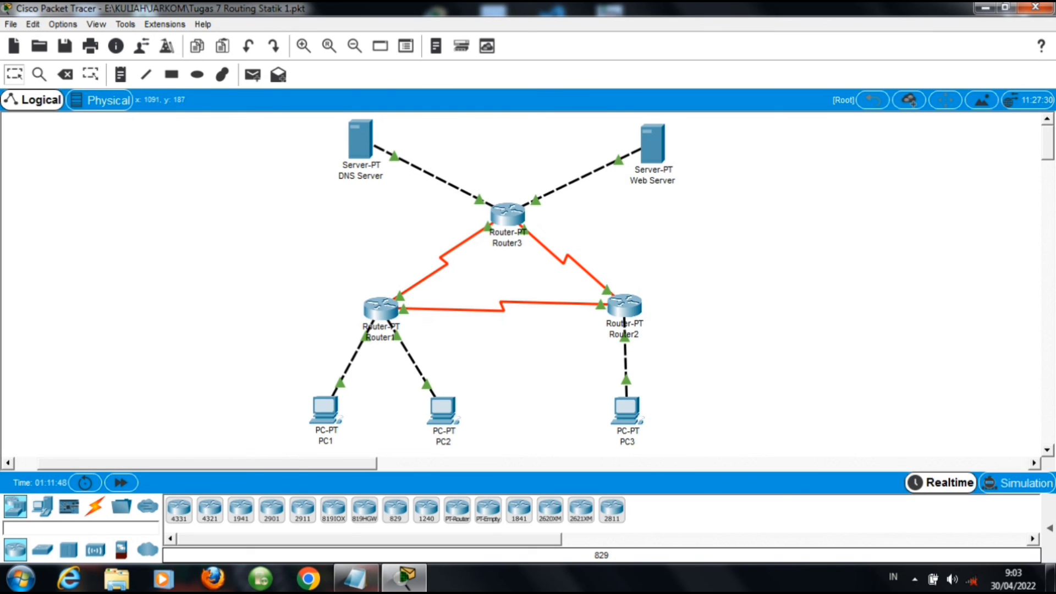
{"action": "left_click", "coordinate": [356, 578]}
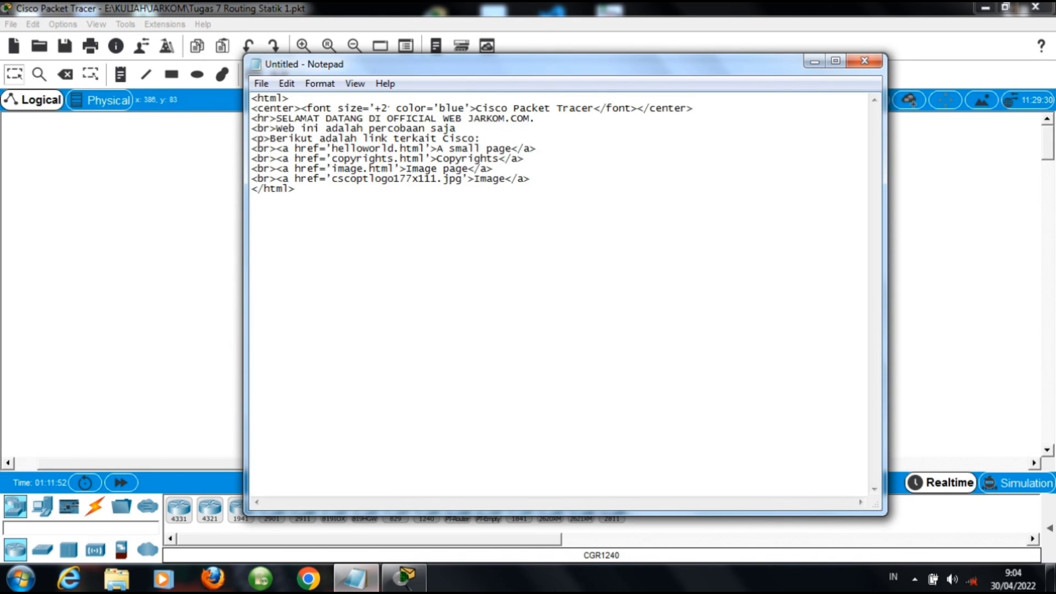
{"action": "left_click", "coordinate": [864, 60]}
{"action": "left_click", "coordinate": [640, 212]}
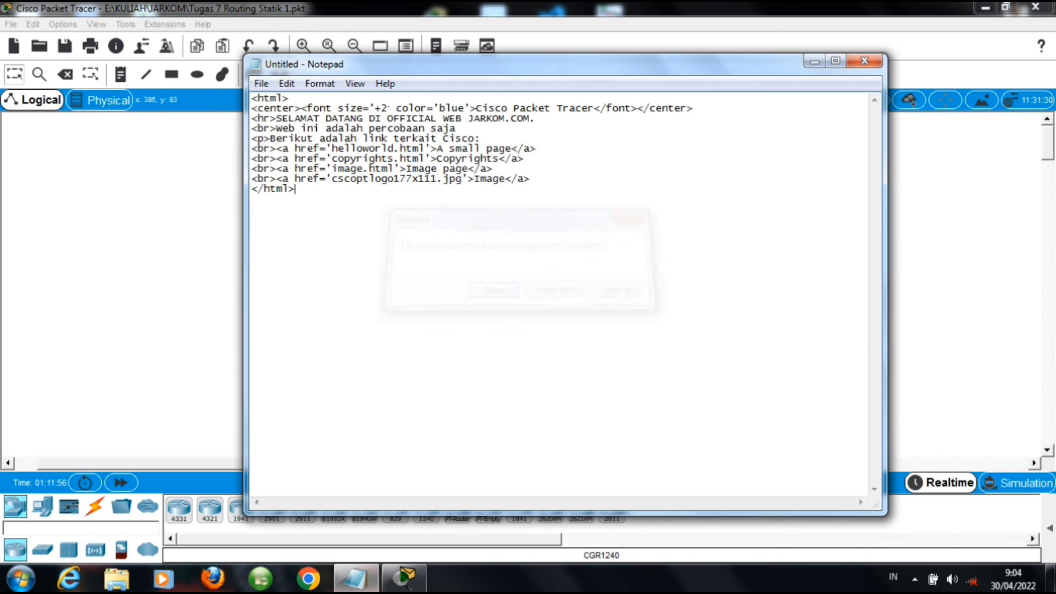
{"action": "left_click", "coordinate": [814, 61]}
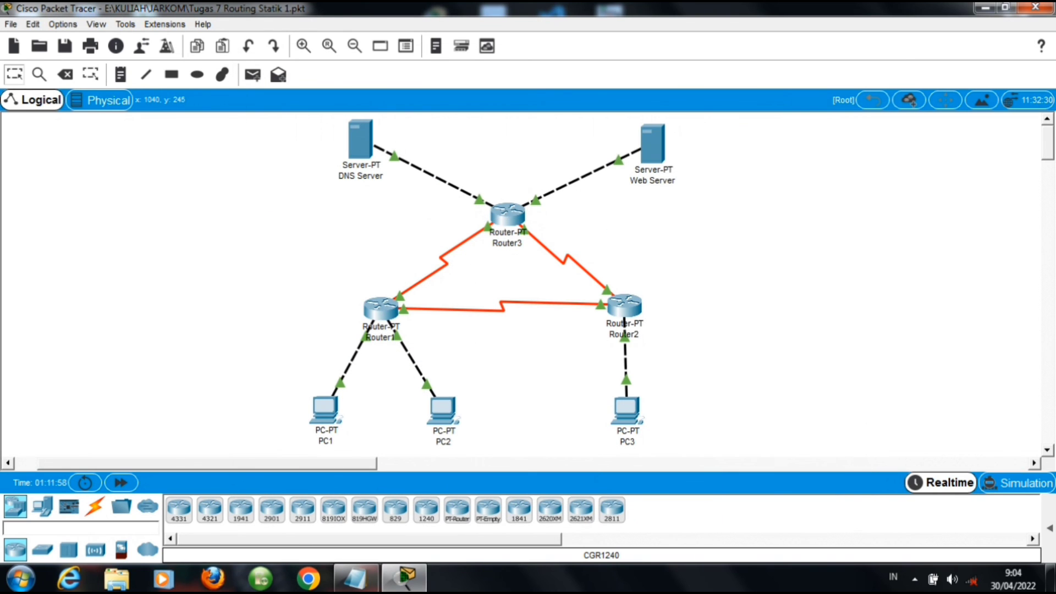